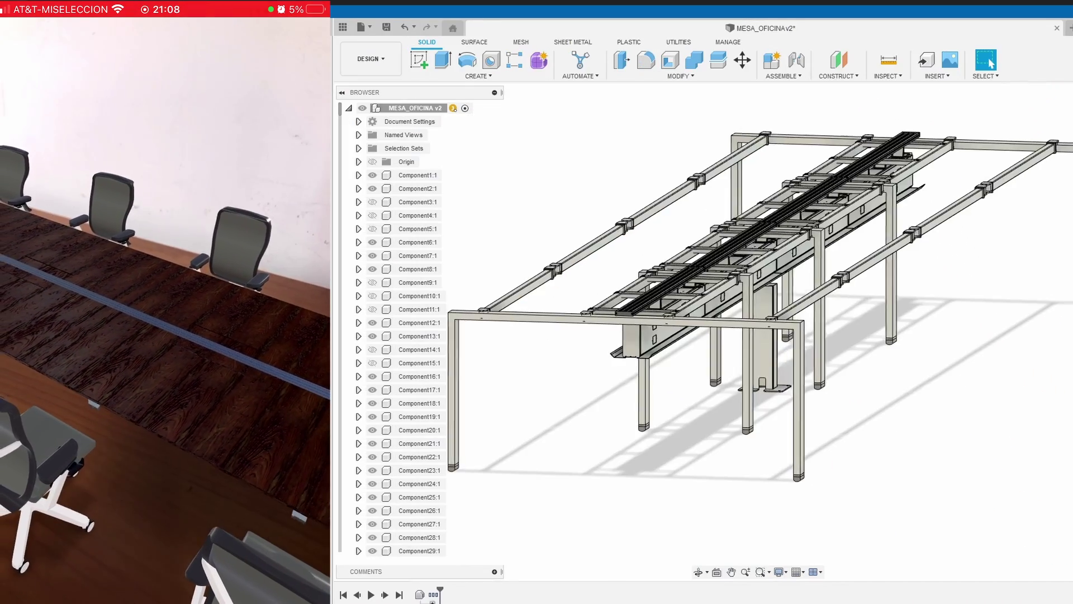
Step: Start a new Untitled design in Oficina_Virtual and bring up its Upload dialog
mouse_move(617, 374)
mouse_down()
mouse_move(484, 402)
mouse_move(498, 426)
mouse_up()
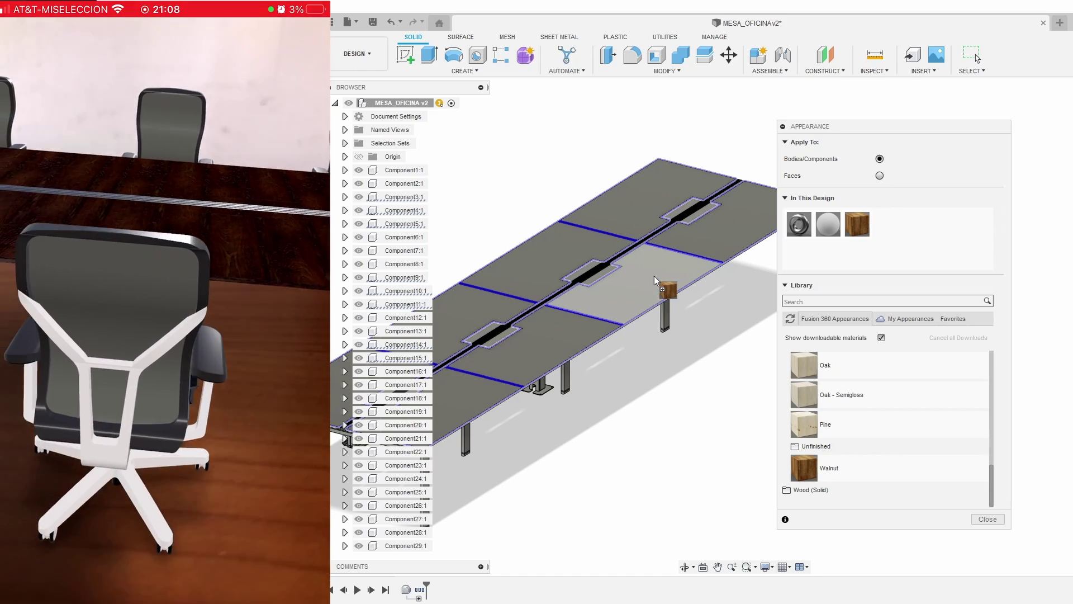
drag(655, 280, 524, 175)
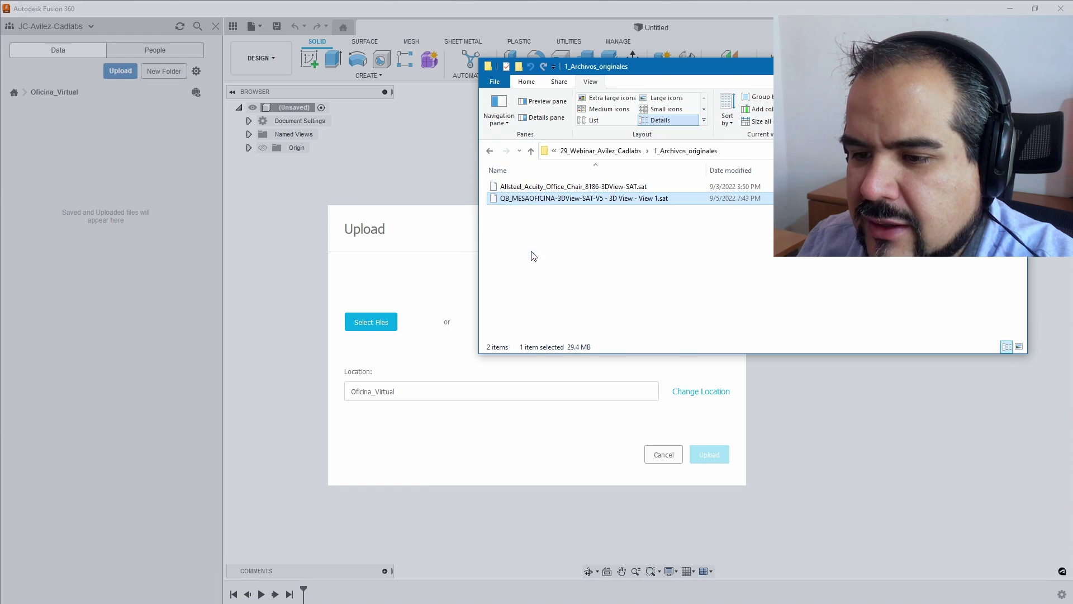
Step: Upload the QB_MESAOFICINA table .sat file into Oficina_Virtual and open it
drag(504, 195, 608, 273)
click(821, 521)
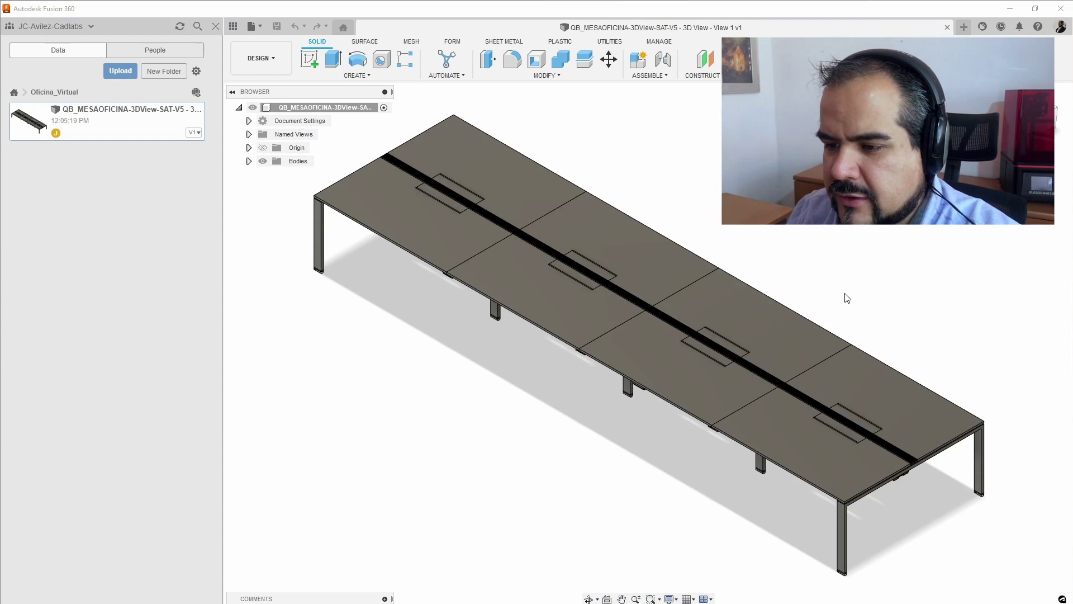
Step: Select a tabletop face and expand Bodies, listing entries through Body215
mouse_move(843, 294)
middle_down()
mouse_move(692, 221)
mouse_move(697, 280)
mouse_move(687, 250)
mouse_move(697, 280)
mouse_move(710, 242)
mouse_move(697, 252)
mouse_move(697, 283)
middle_up()
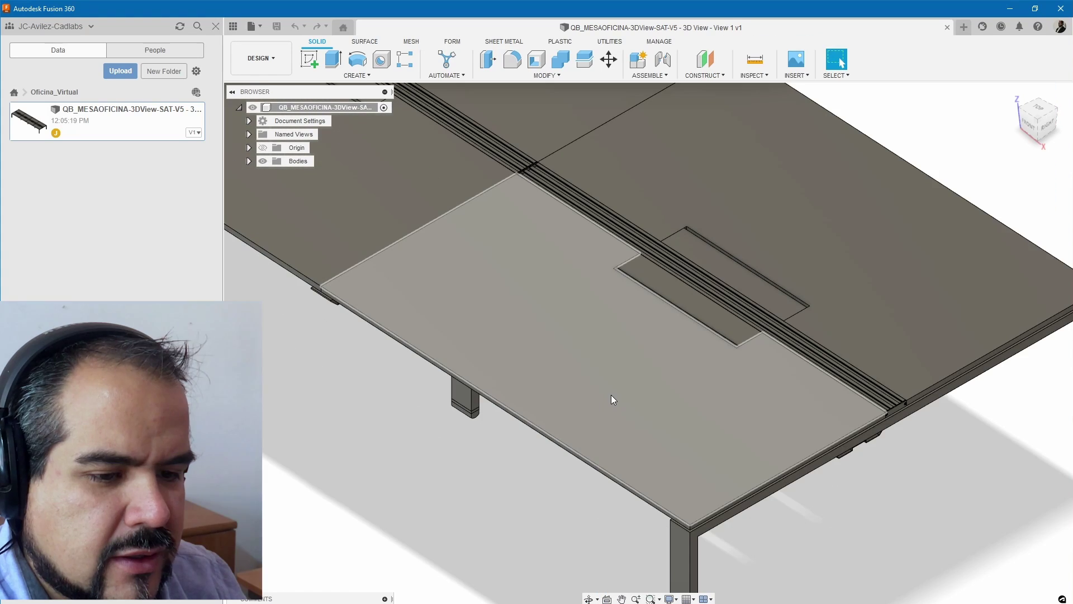
click(611, 394)
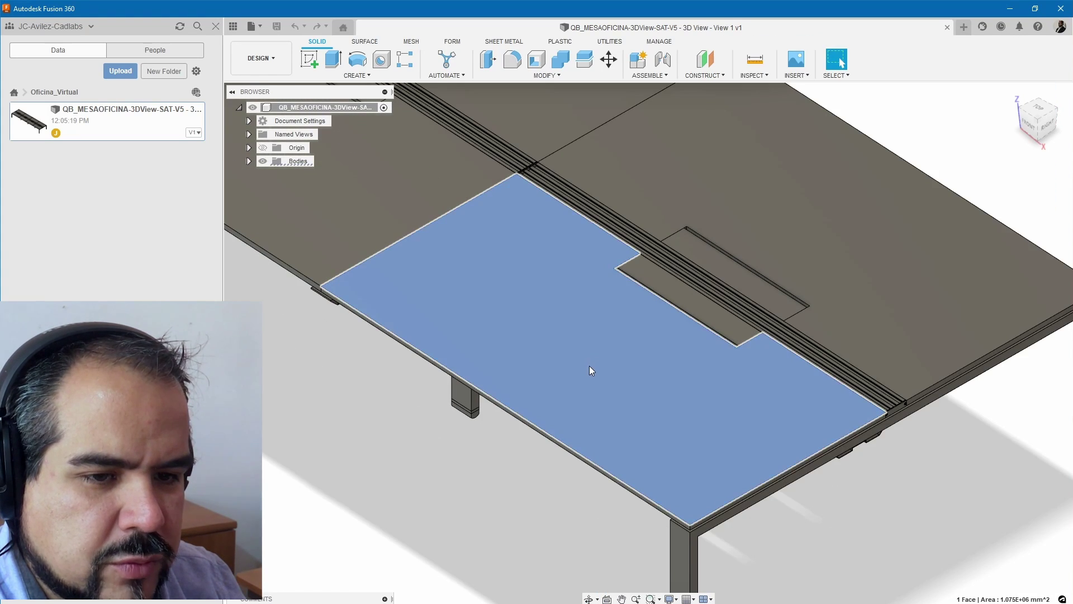
scroll(589, 366, up, 1)
click(249, 161)
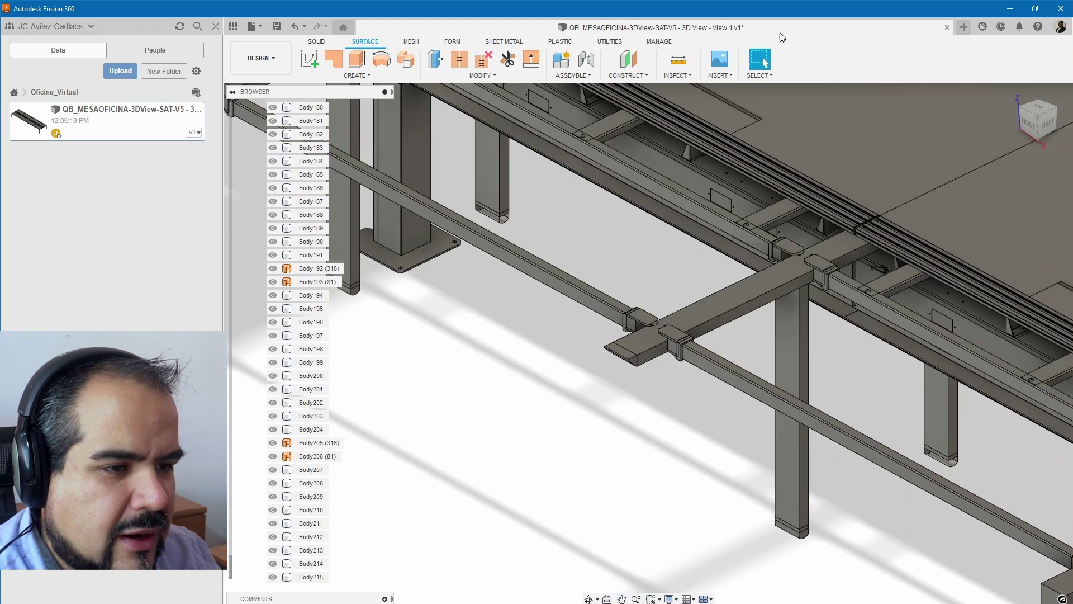
Step: Add a Section Analysis on a frame beam face, offset 150 mm along the beam
click(679, 76)
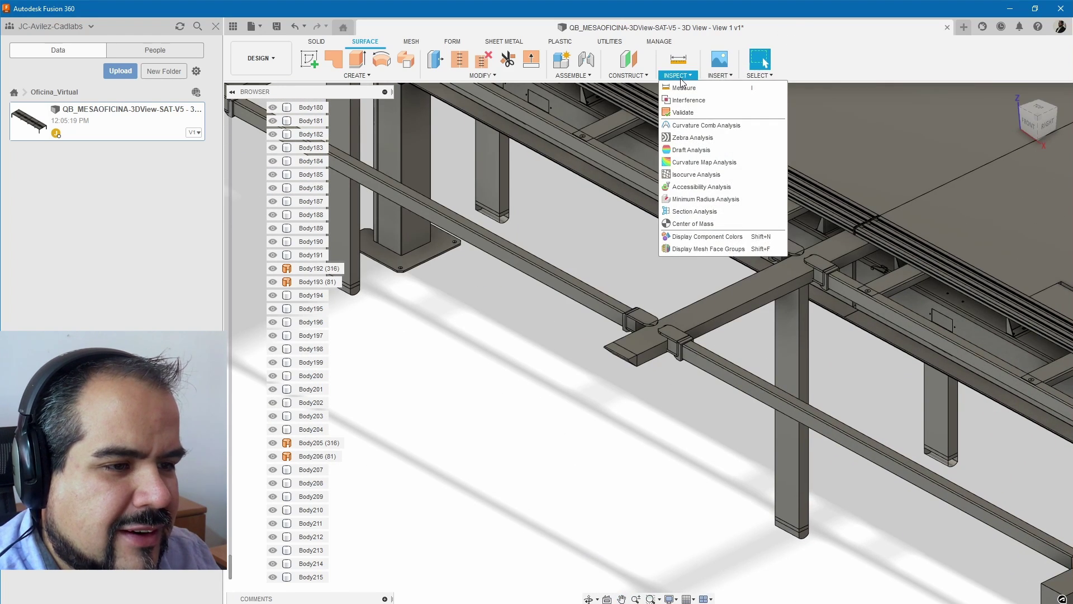
click(699, 211)
click(736, 320)
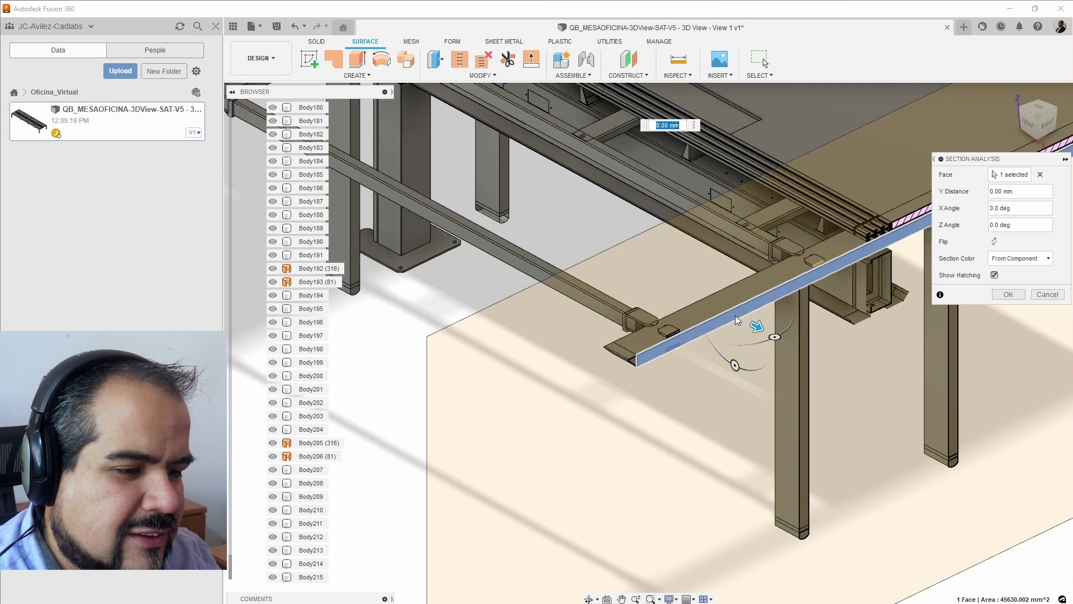
mouse_move(755, 327)
mouse_down()
mouse_move(821, 334)
mouse_move(695, 289)
mouse_move(615, 277)
mouse_up()
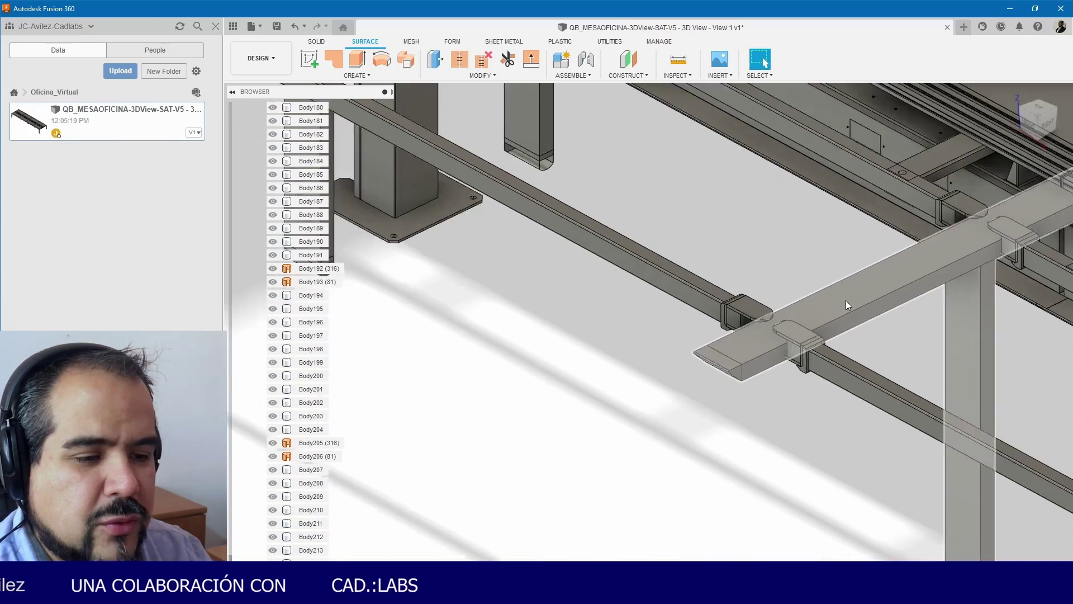
scroll(847, 300, down, 3)
scroll(846, 300, down, 5)
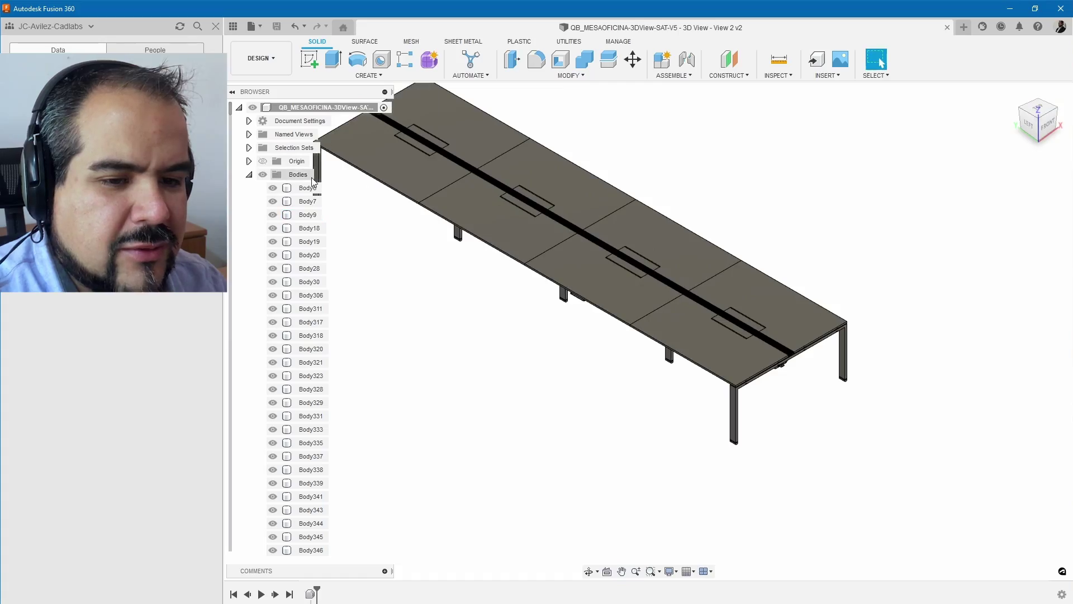
Step: Open version 2 of QB_MESAOFICINA with its bodies listed from Body6
scroll(312, 183, down, 3)
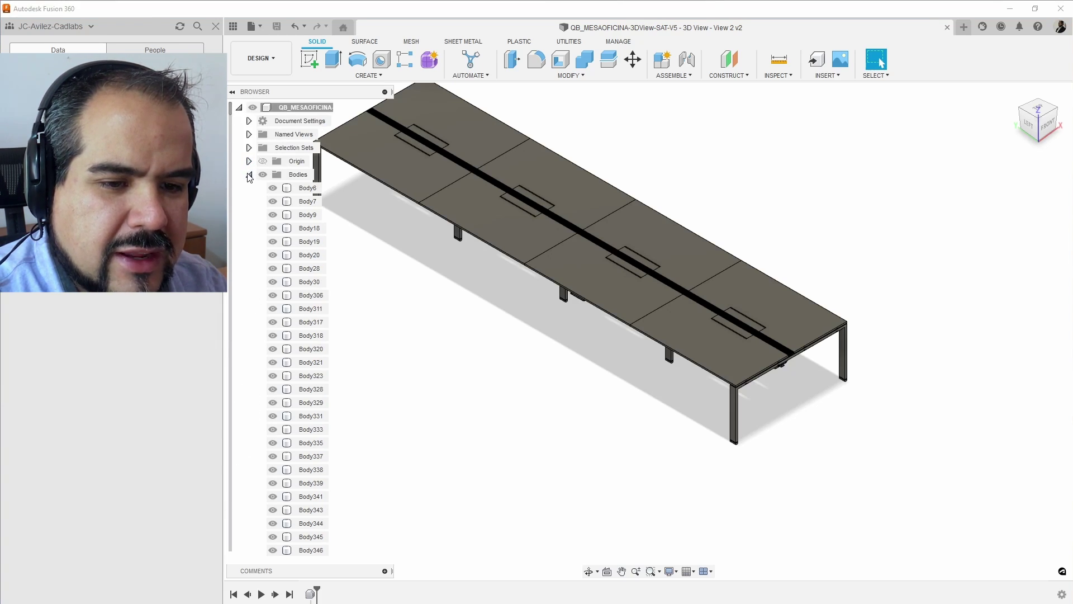
Step: Collapse the Bodies folder and rename the design to MESA_OFICINA
click(250, 175)
right_click(116, 114)
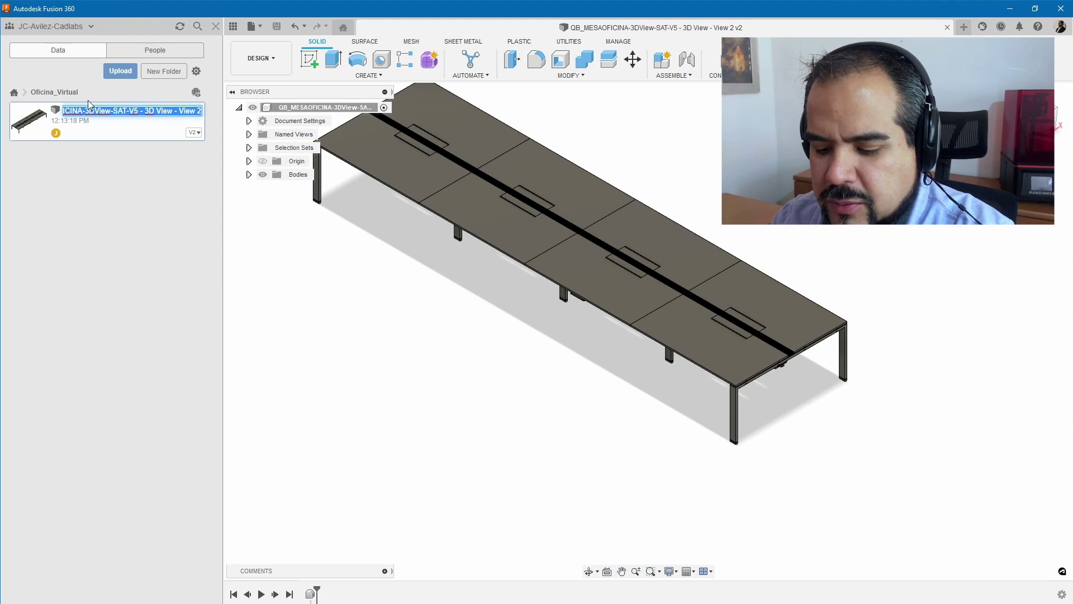
text(MESA_OFICINA)
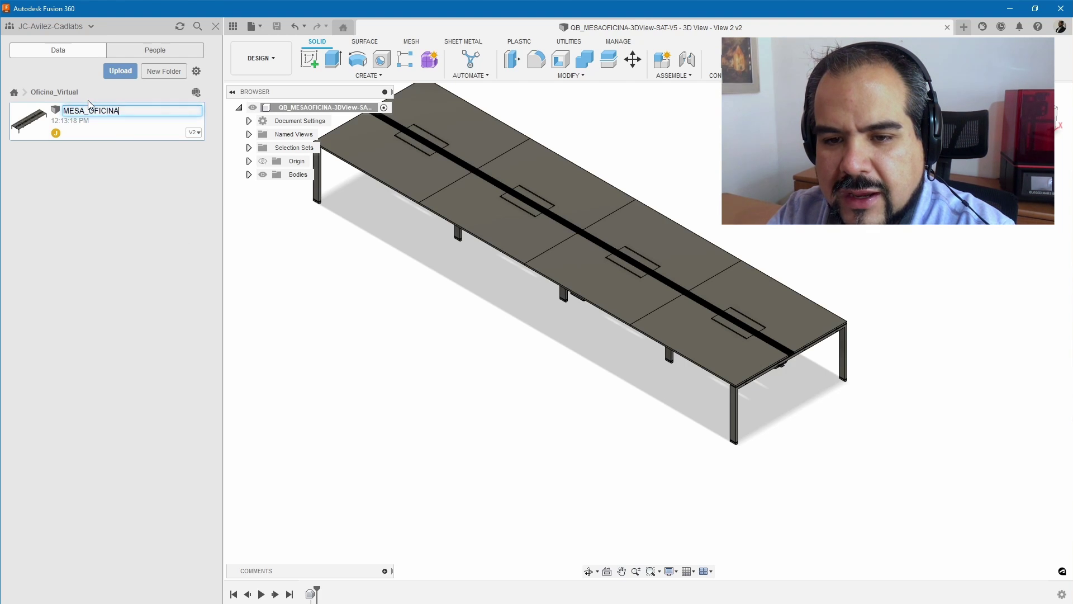
key(Return)
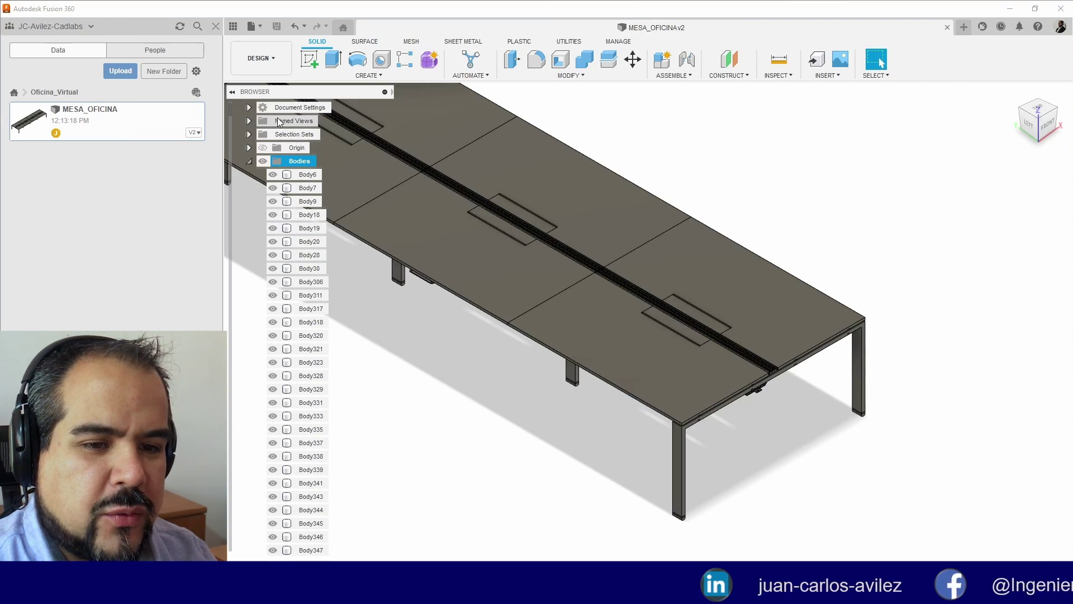
scroll(278, 123, up, 1)
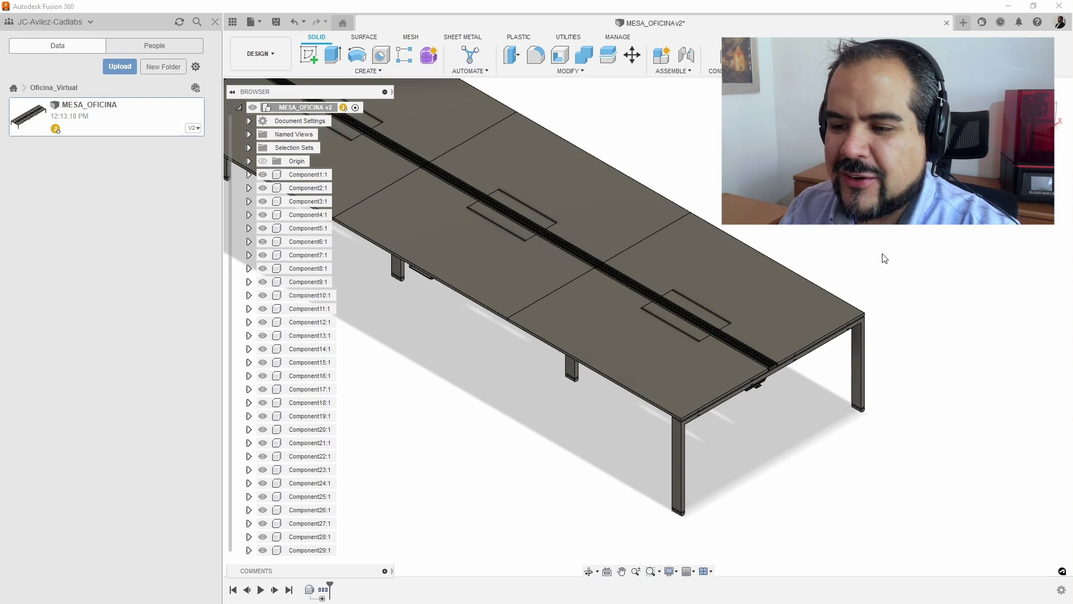
mouse_move(735, 291)
mouse_down()
mouse_move(891, 221)
mouse_move(827, 311)
mouse_move(724, 210)
mouse_move(921, 198)
mouse_move(839, 216)
mouse_up()
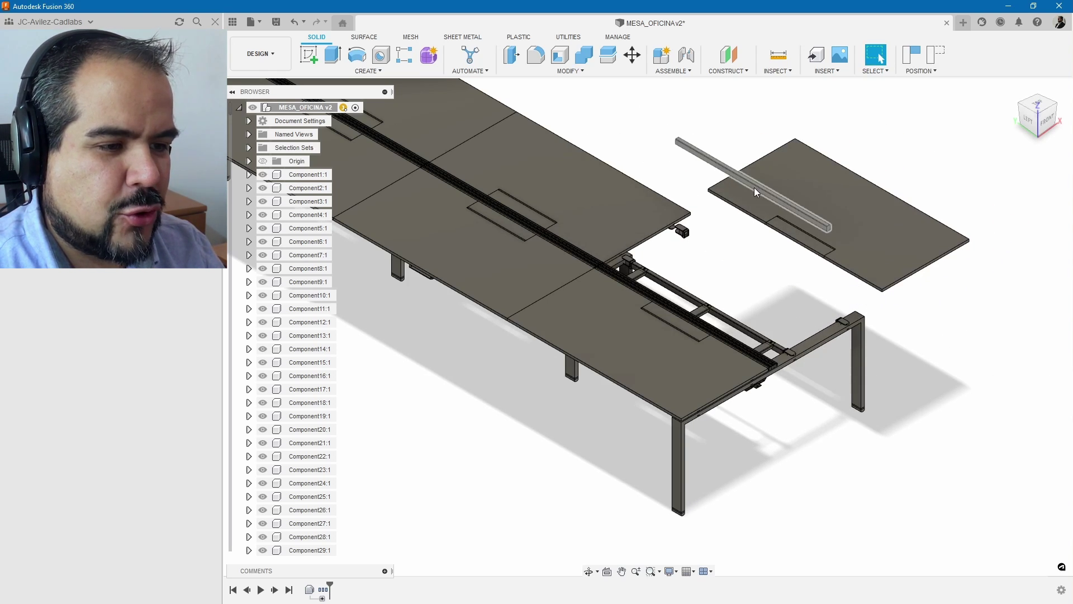
drag(747, 199, 844, 295)
key(ctrl+z)
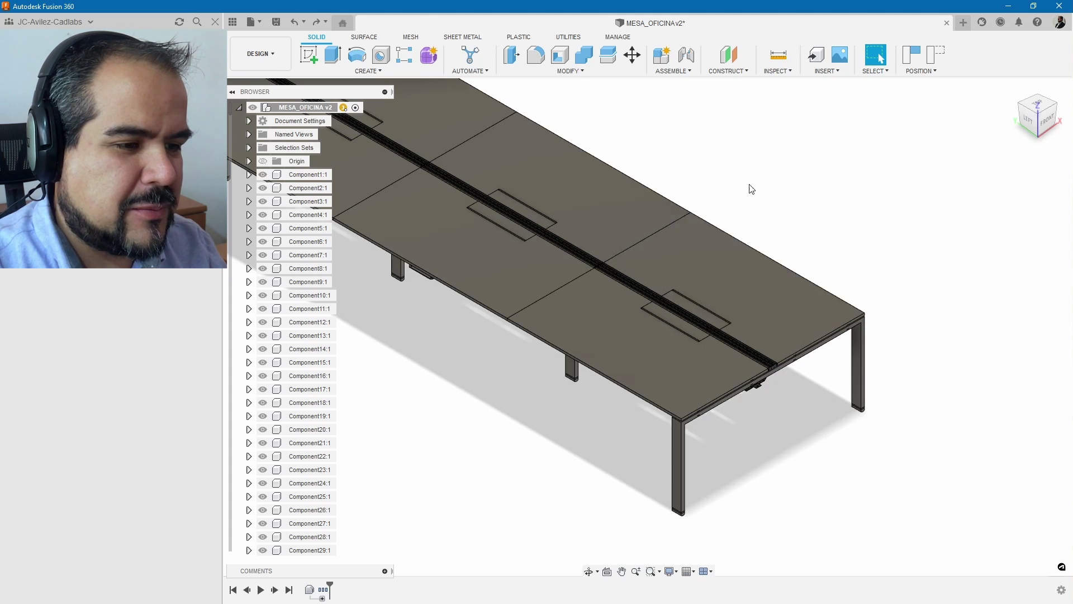
scroll(735, 279, down, 5)
mouse_move(756, 304)
shift+middle_down()
mouse_move(720, 284)
mouse_move(736, 271)
shift+middle_up()
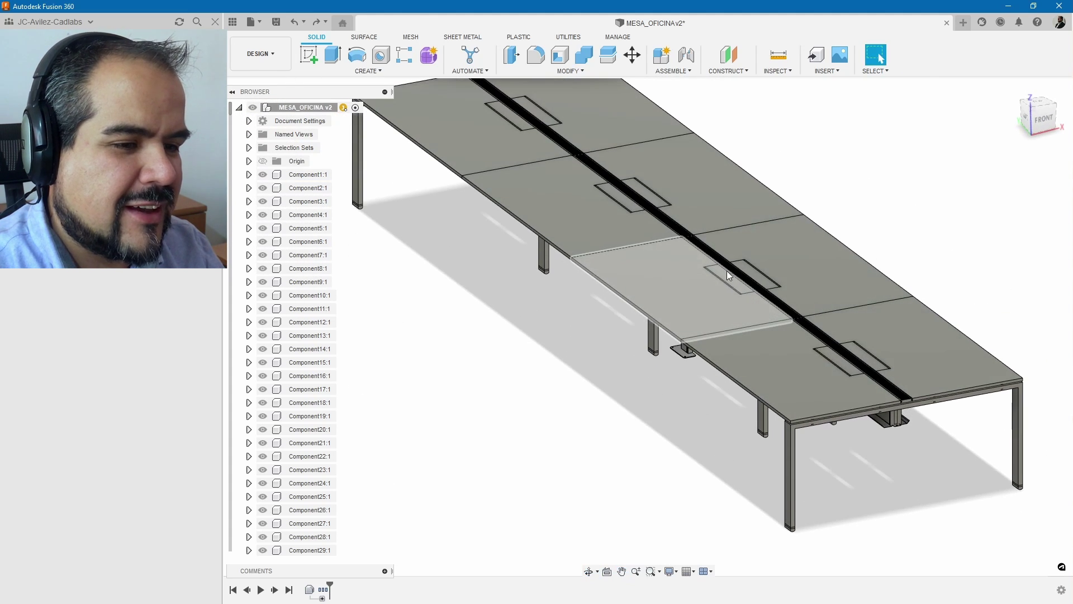
middle_drag(648, 291, 685, 306)
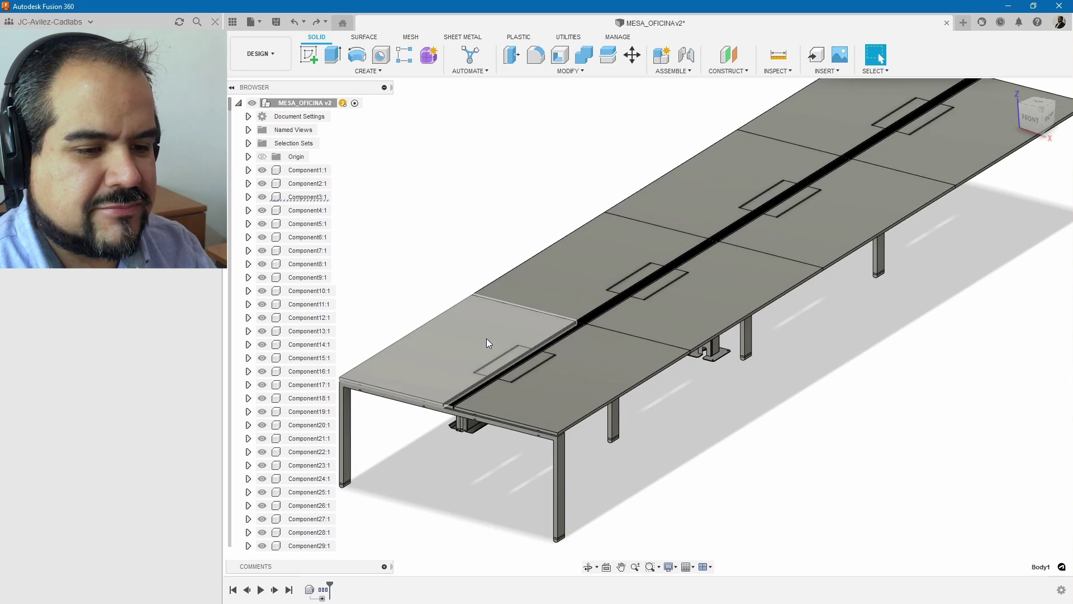
mouse_move(486, 338)
mouse_down()
mouse_move(548, 289)
mouse_move(849, 123)
mouse_move(907, 150)
mouse_move(733, 297)
mouse_up()
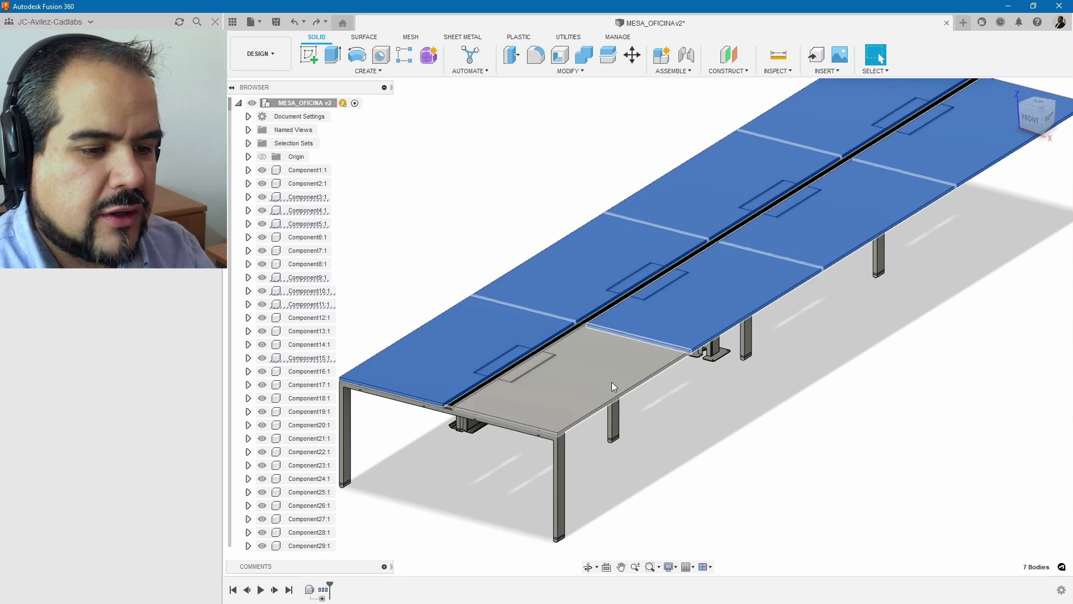
Step: Select the tabletop panels and apply the Walnut wood appearance to them
drag(611, 382, 561, 216)
click(590, 73)
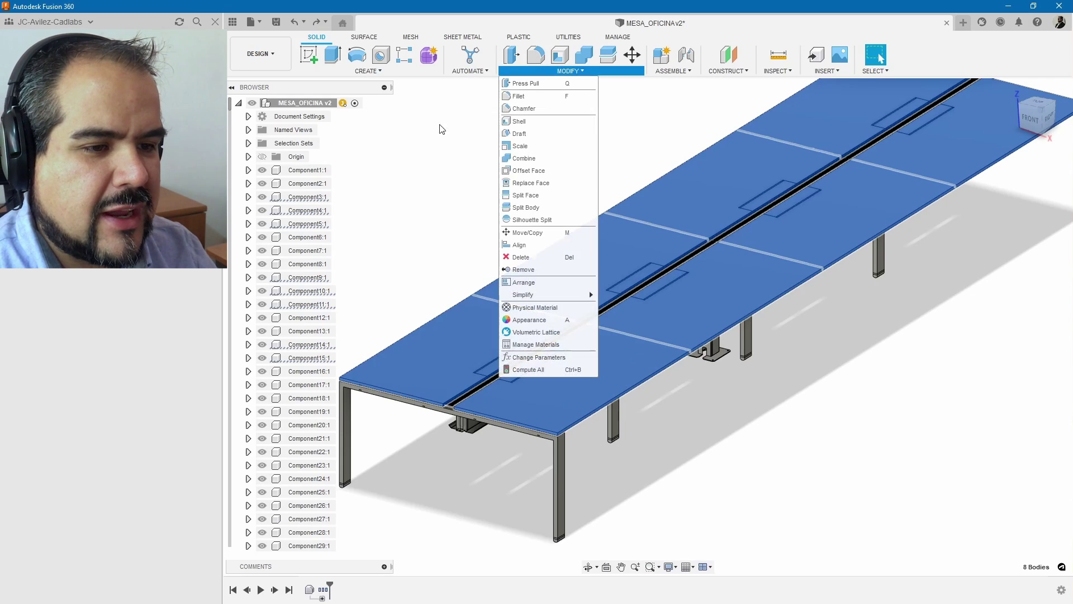
click(548, 320)
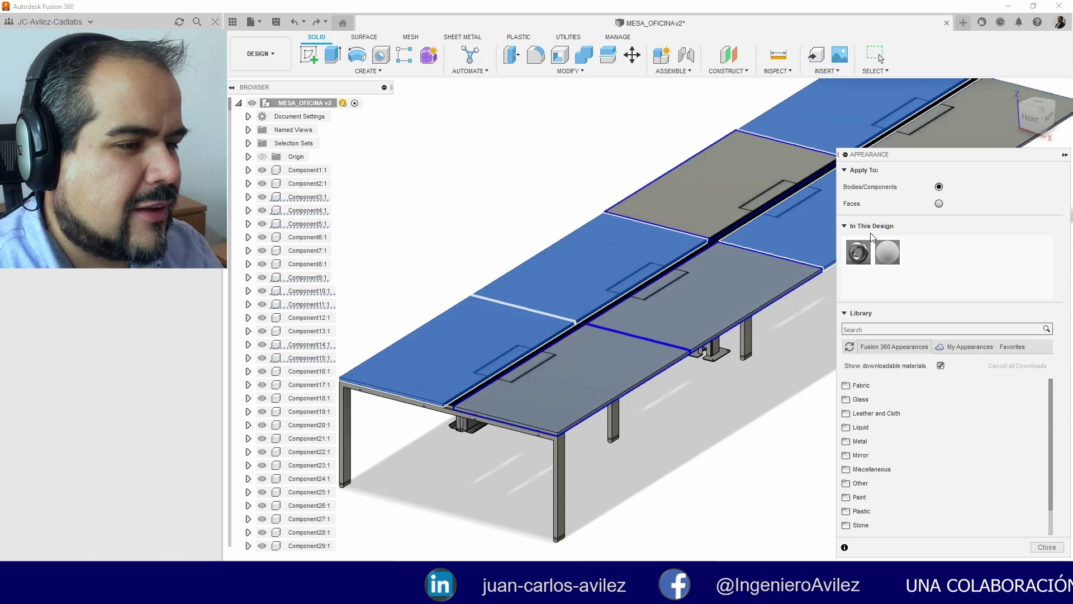
drag(880, 158, 724, 130)
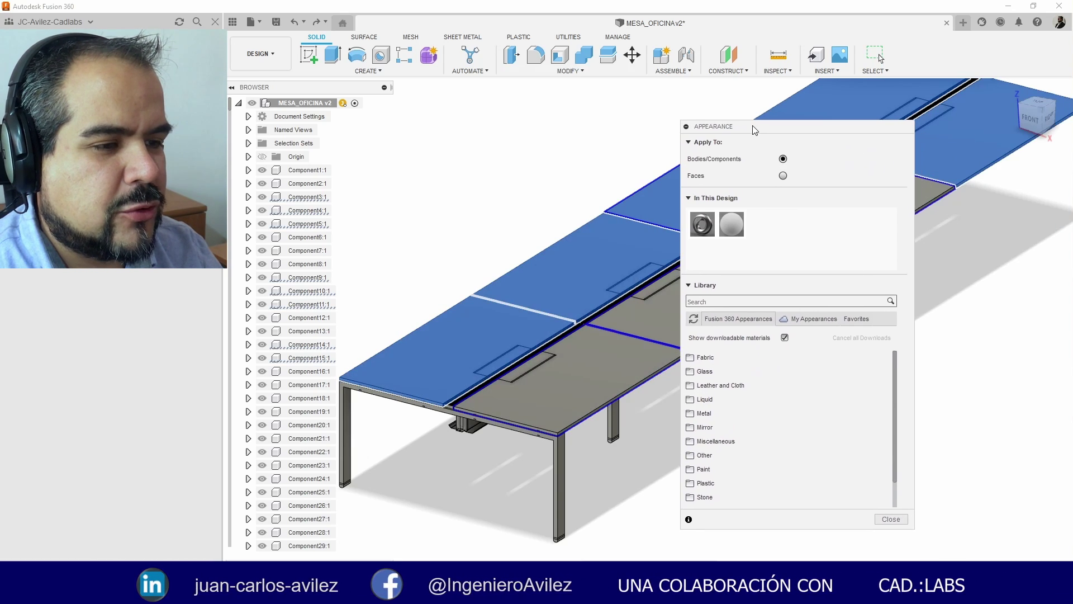
scroll(735, 405, down, 1)
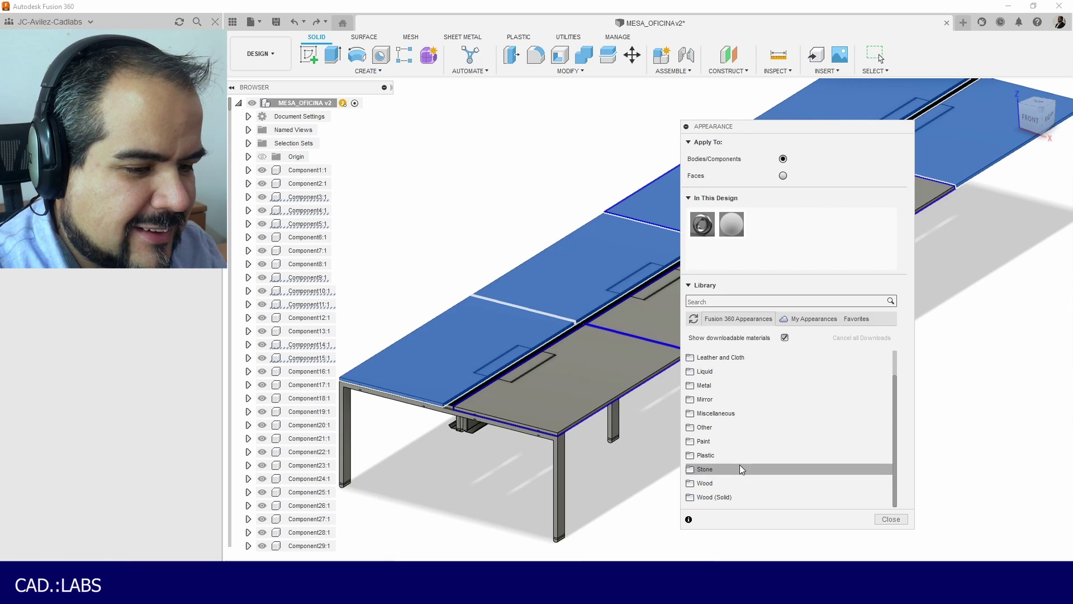
click(716, 482)
scroll(768, 459, down, 3)
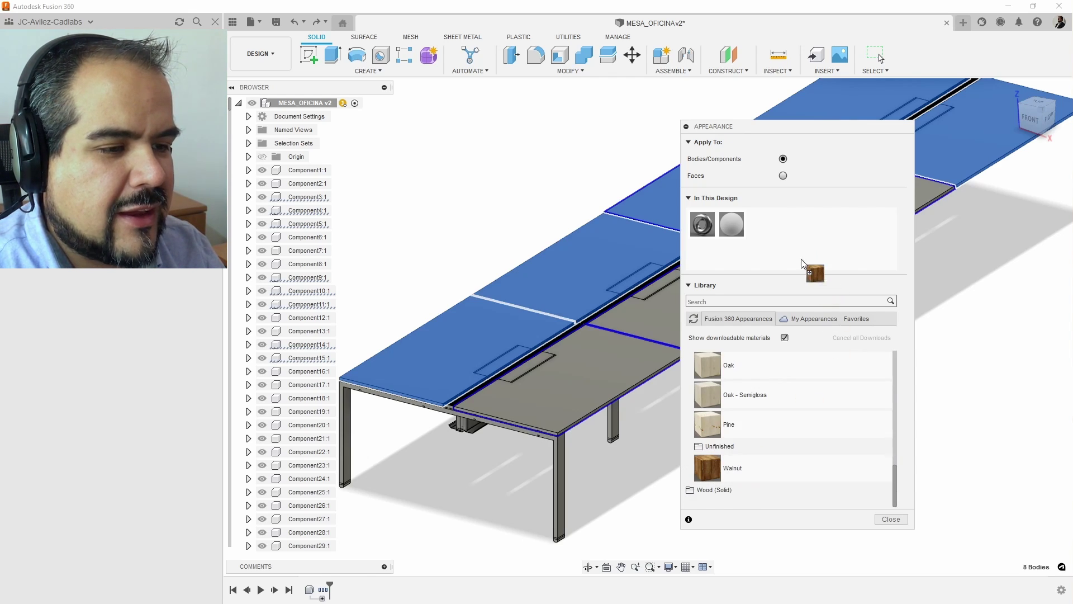
mouse_move(802, 263)
mouse_down()
mouse_move(558, 276)
mouse_move(427, 179)
mouse_up()
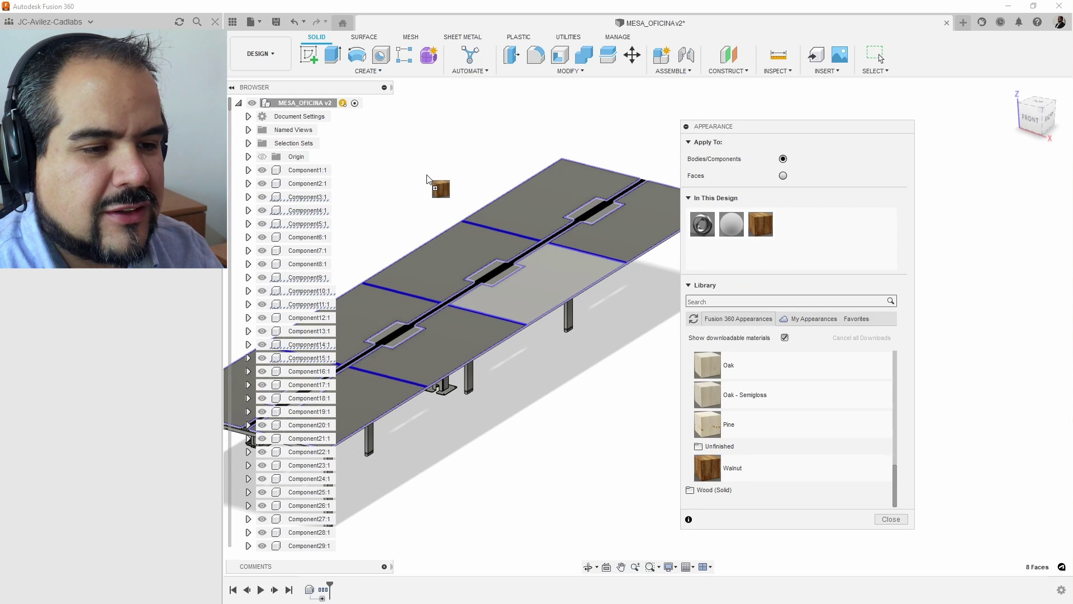
mouse_move(403, 364)
mouse_down()
mouse_move(386, 407)
mouse_move(508, 400)
mouse_move(501, 417)
mouse_up()
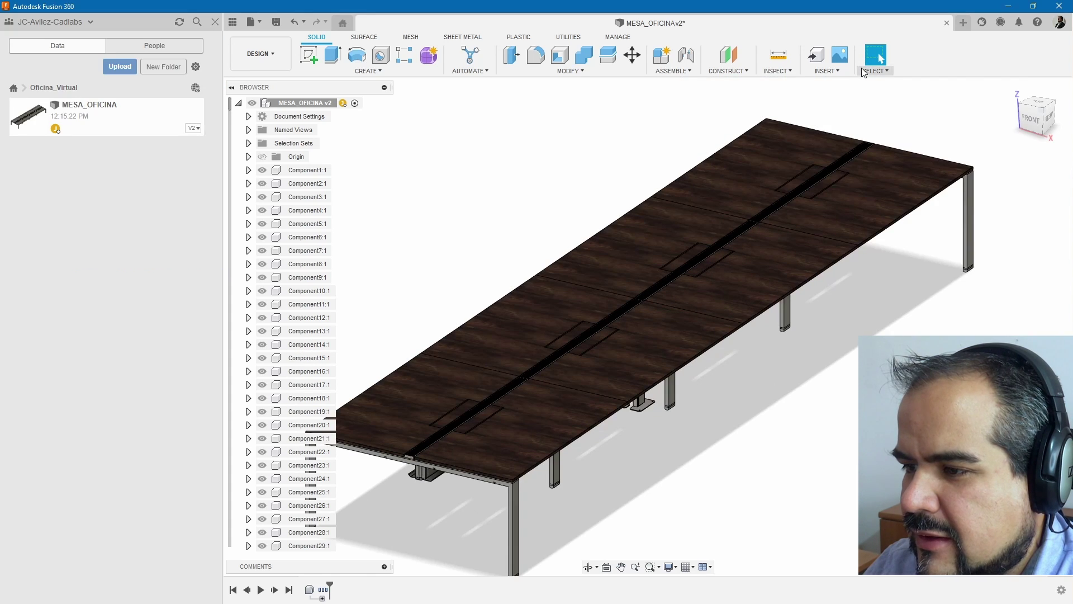
Step: With component selection priority, hide the three tabletops and view the bare frame from the front
click(864, 73)
mouse_move(894, 157)
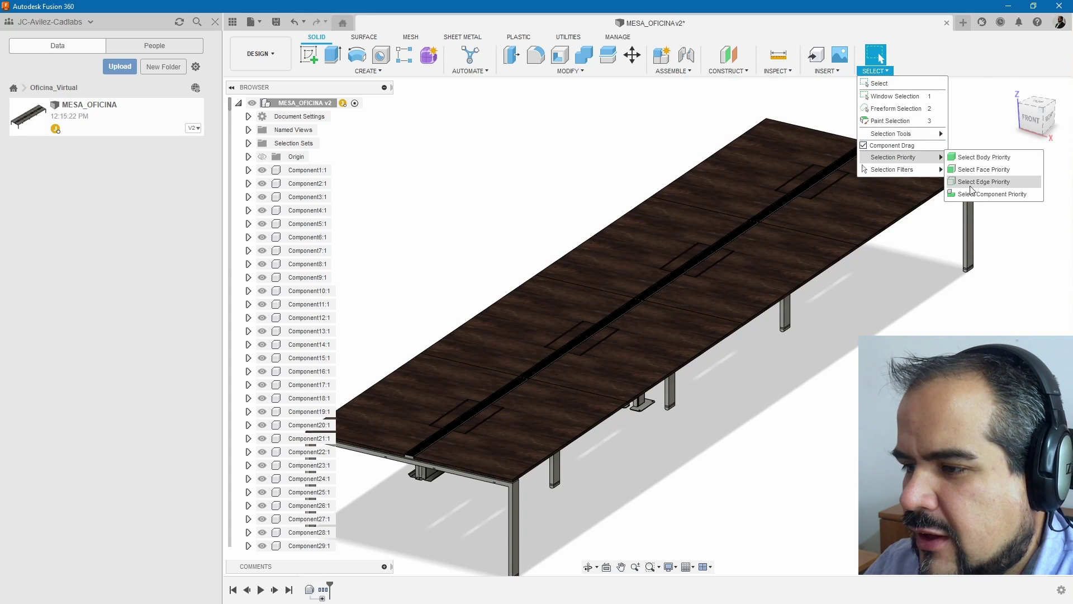
click(984, 194)
click(877, 178)
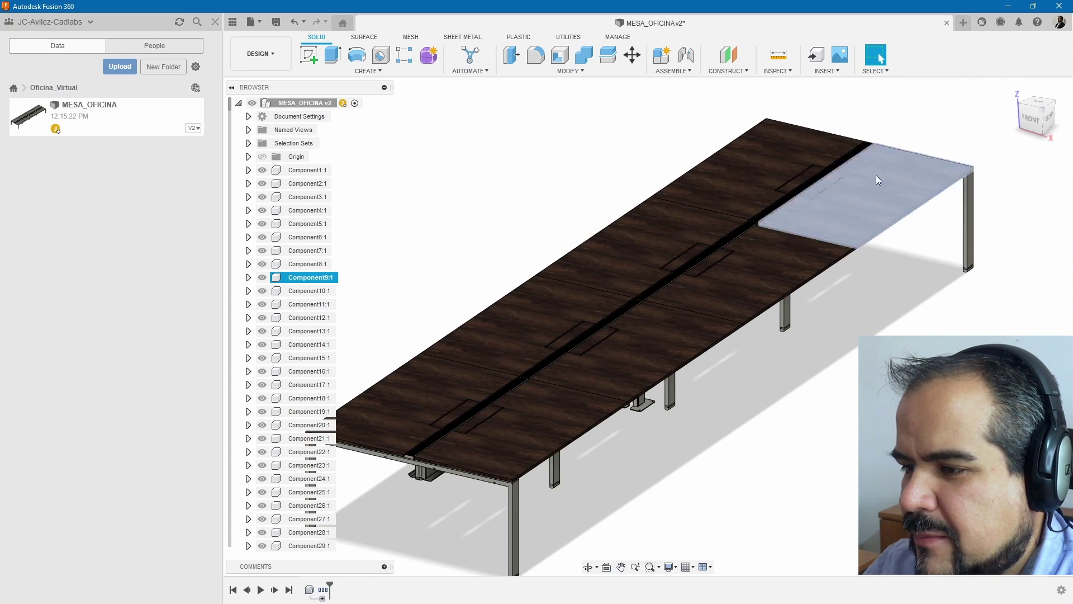
click(771, 168)
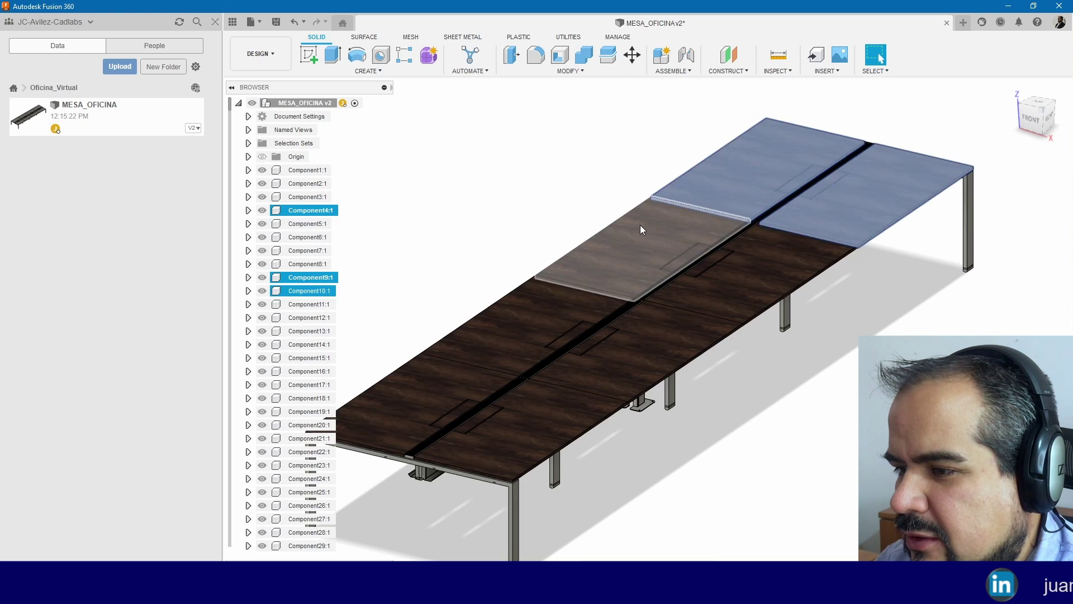
click(639, 229)
key(v)
shift+middle_drag(774, 376, 773, 369)
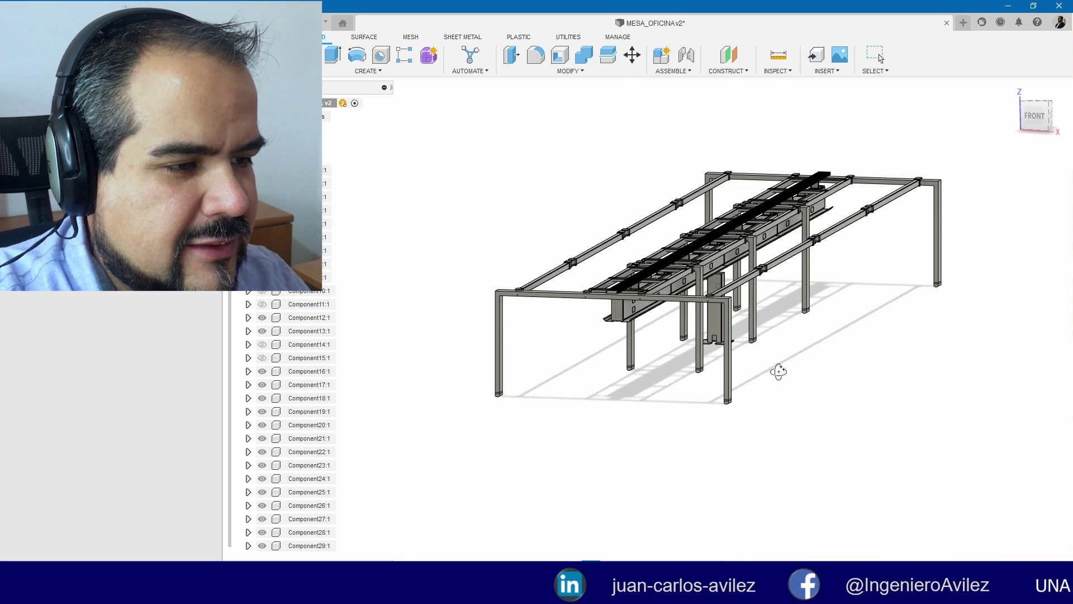
click(1034, 116)
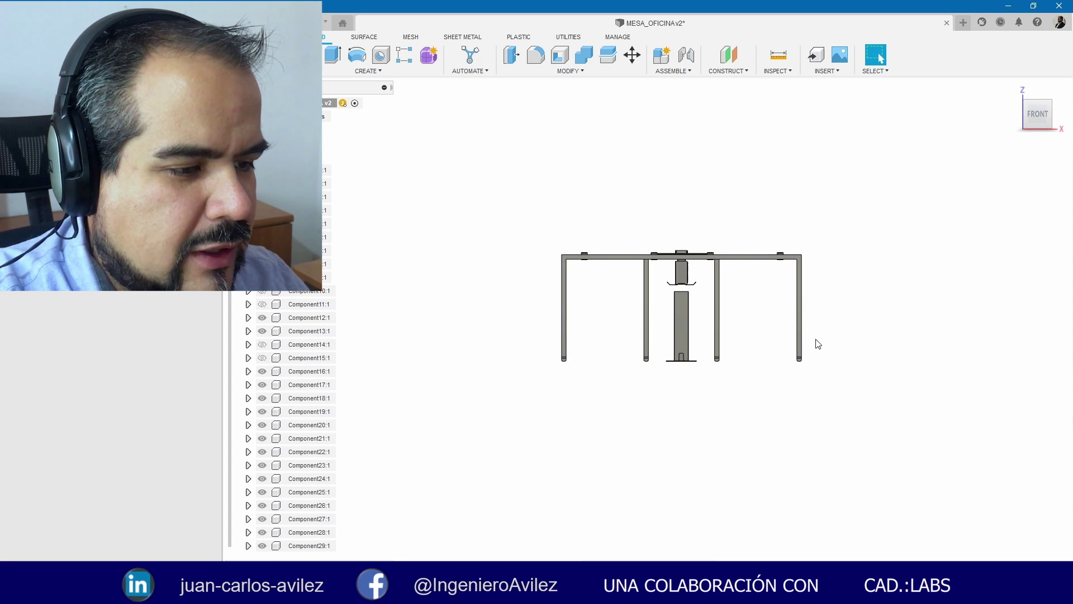
Step: Apply the aluminum appearance to the frame parts
key(a)
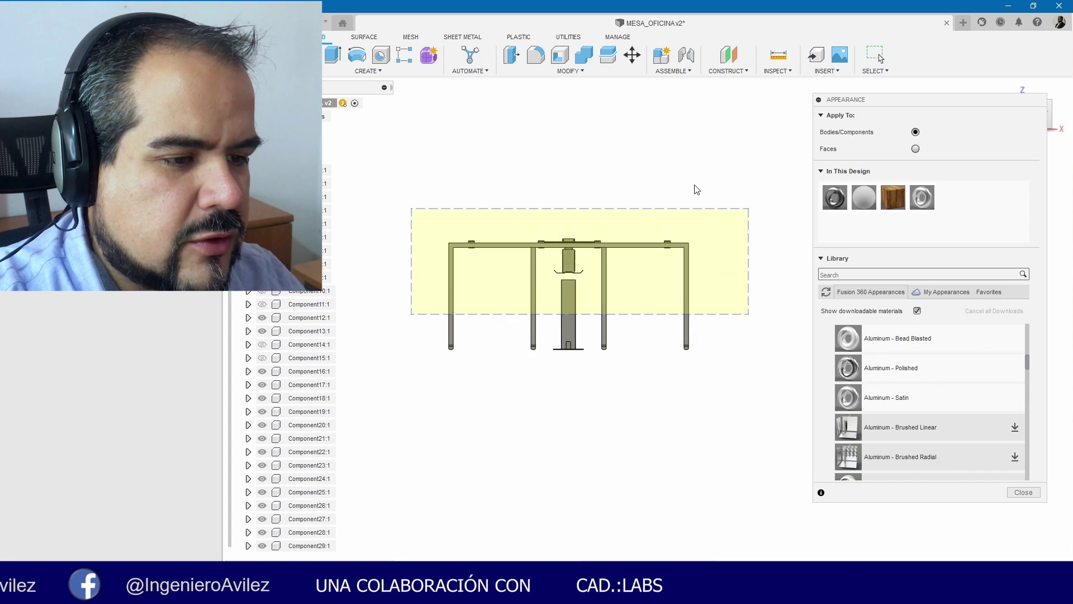
click(695, 188)
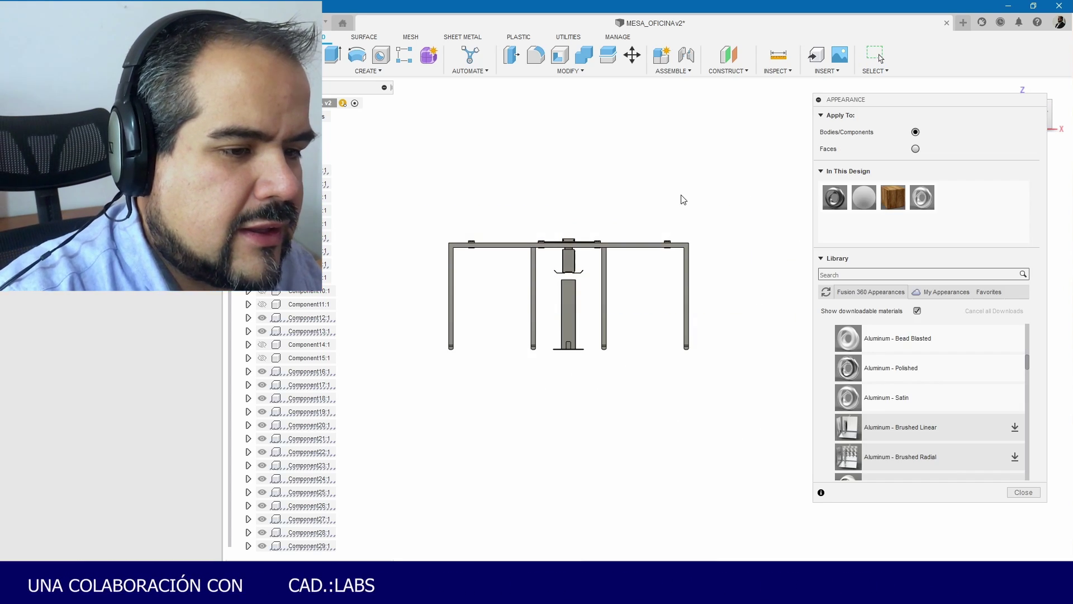
drag(922, 198, 820, 234)
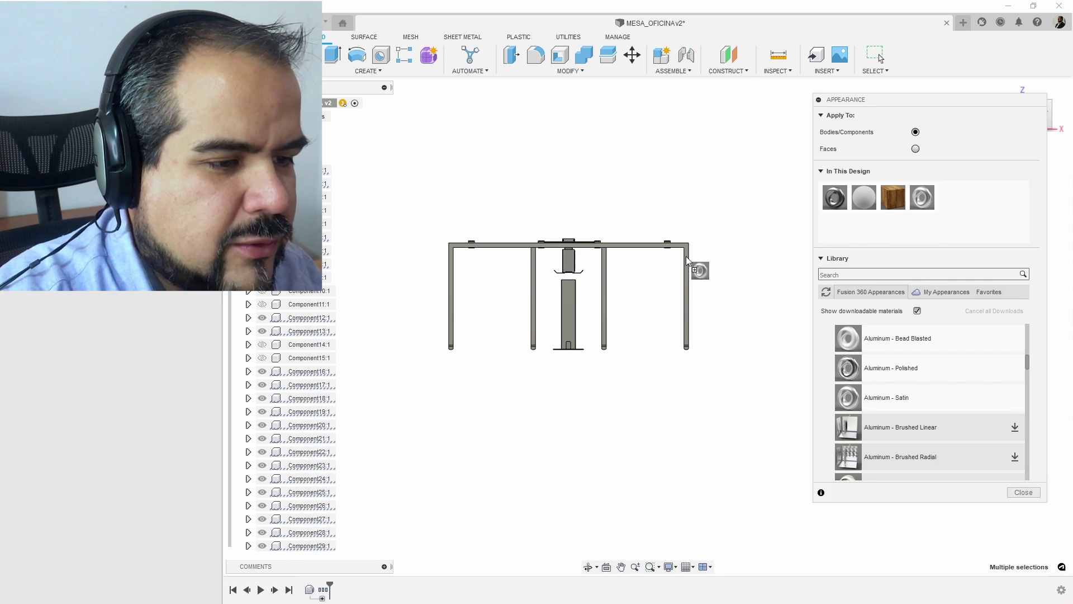
drag(693, 261, 685, 256)
click(735, 166)
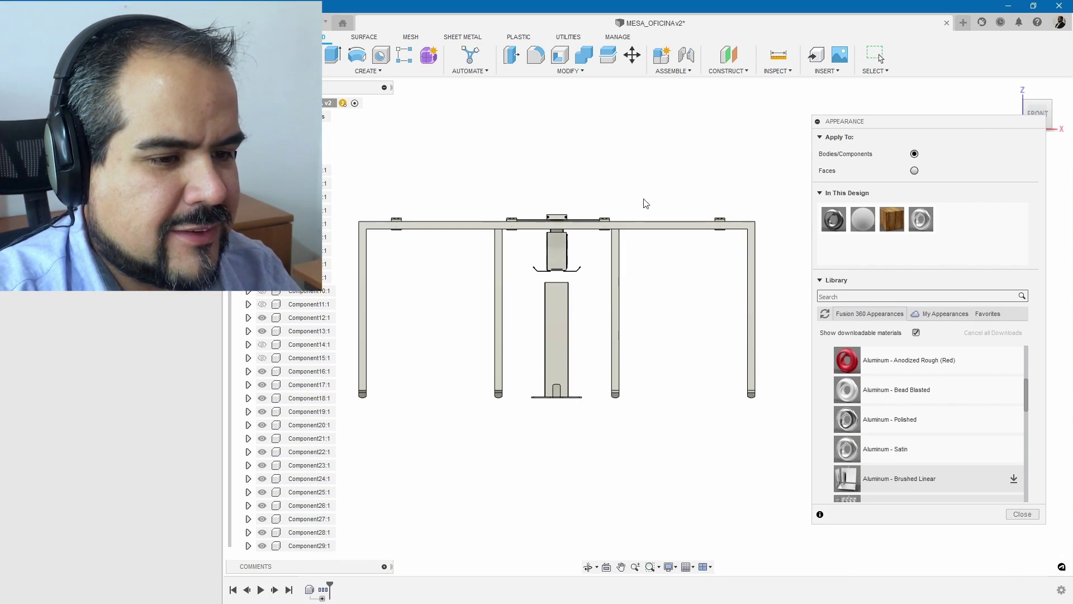
Step: Give the central rail a darker anodized grey metal finish
shift+middle_drag(736, 192, 502, 440)
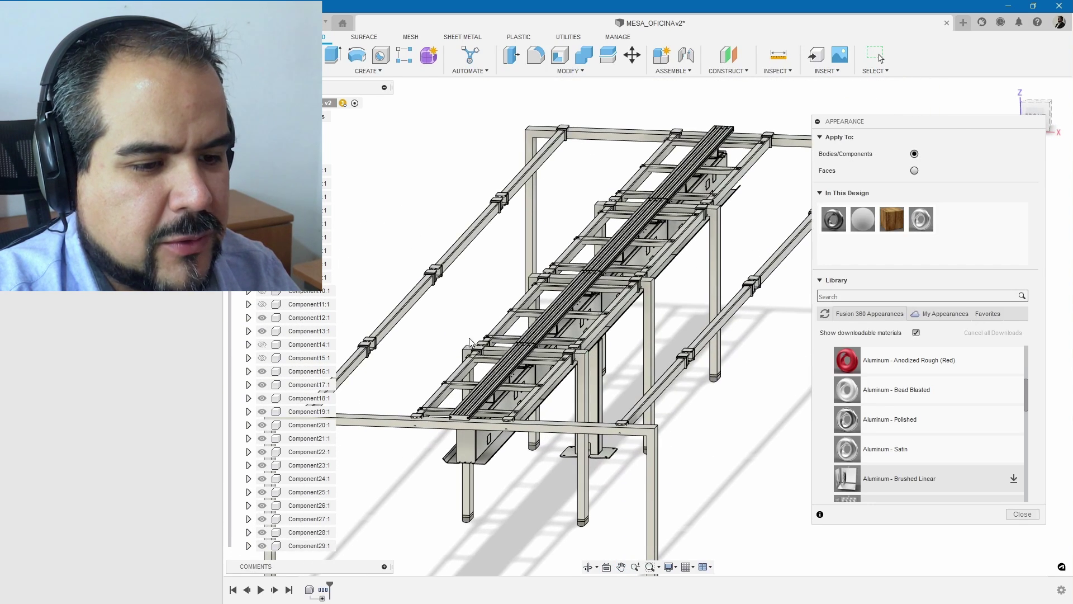
click(477, 404)
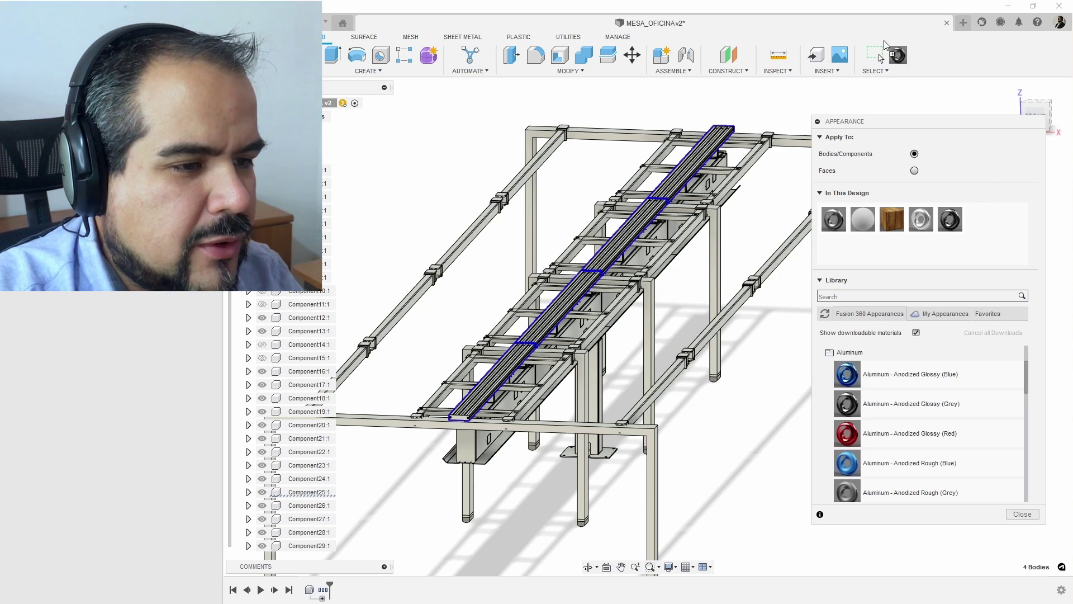
drag(885, 45, 714, 143)
mouse_move(714, 142)
shift+middle_down()
mouse_move(602, 411)
mouse_move(772, 450)
shift+middle_up()
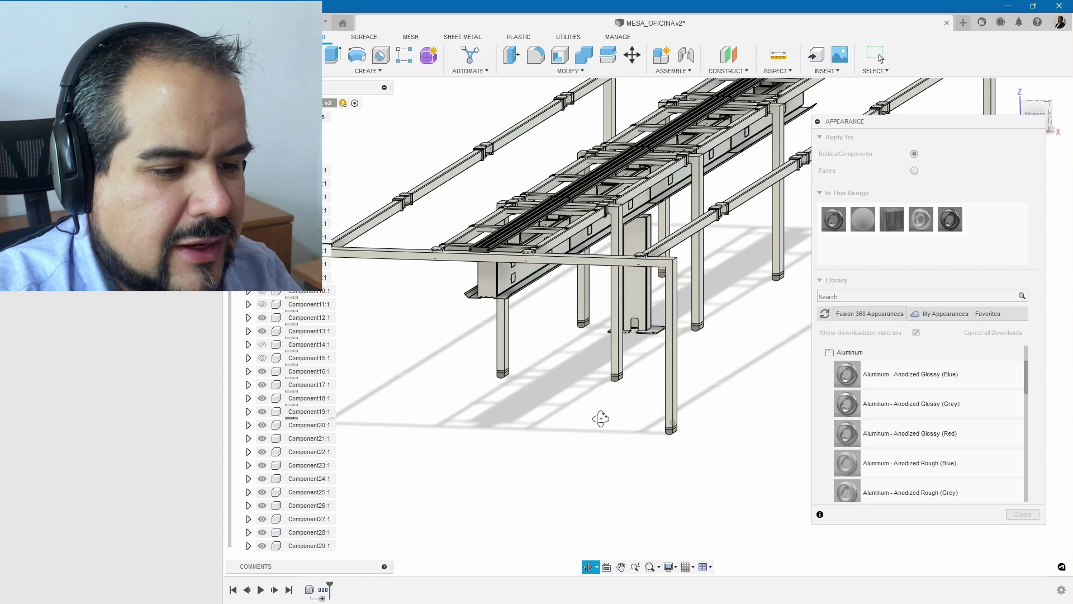
middle_drag(582, 351, 606, 402)
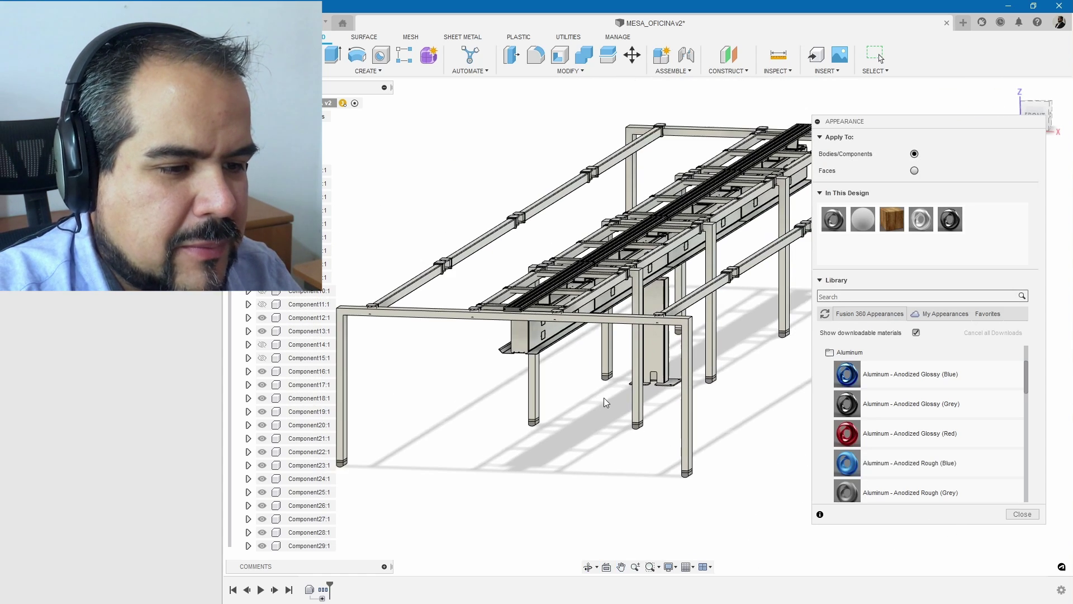
click(1022, 515)
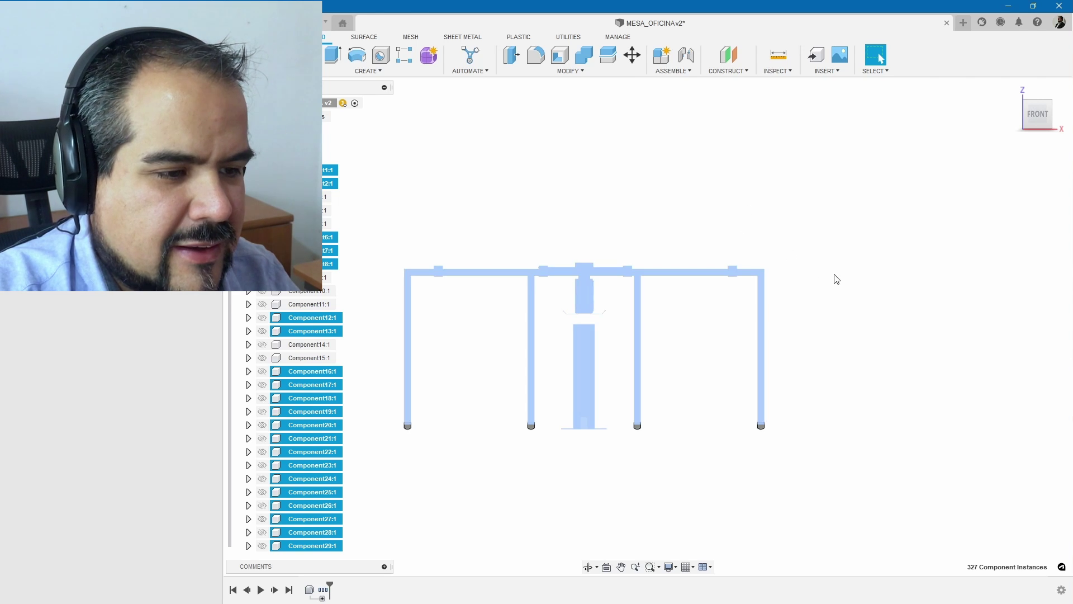
Step: Hide the frame and apply Rubber - Hard to the feet, found by searching 'rubber'
key(v)
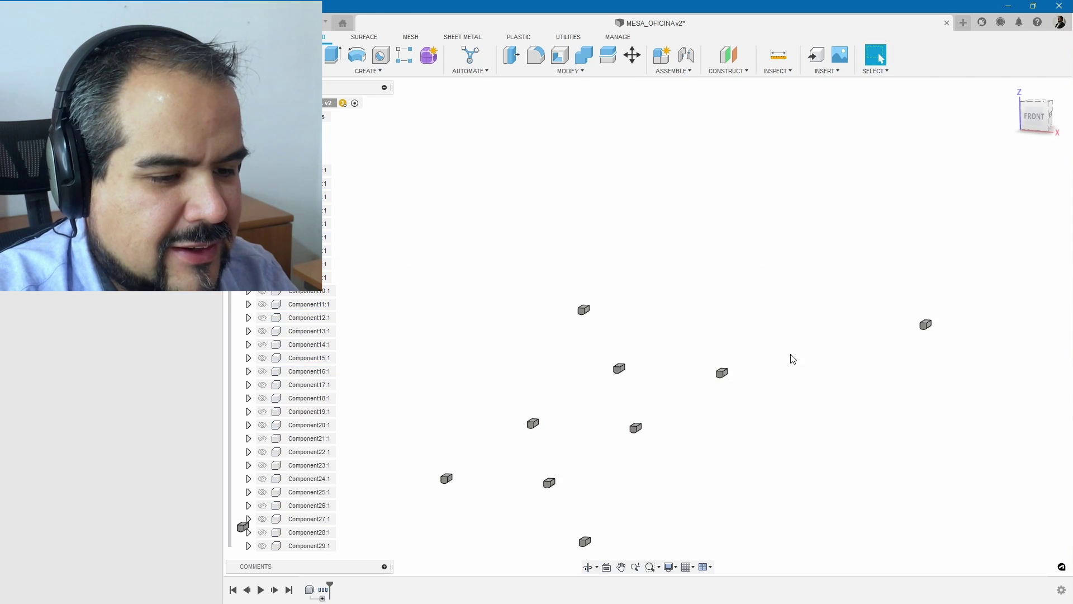
scroll(792, 359, down, 2)
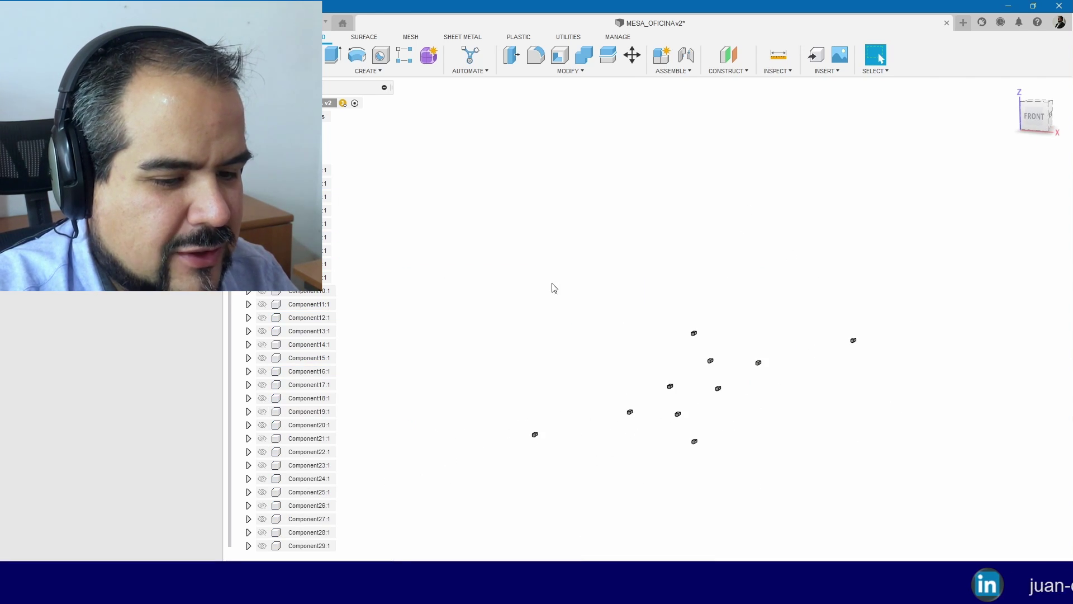
click(631, 73)
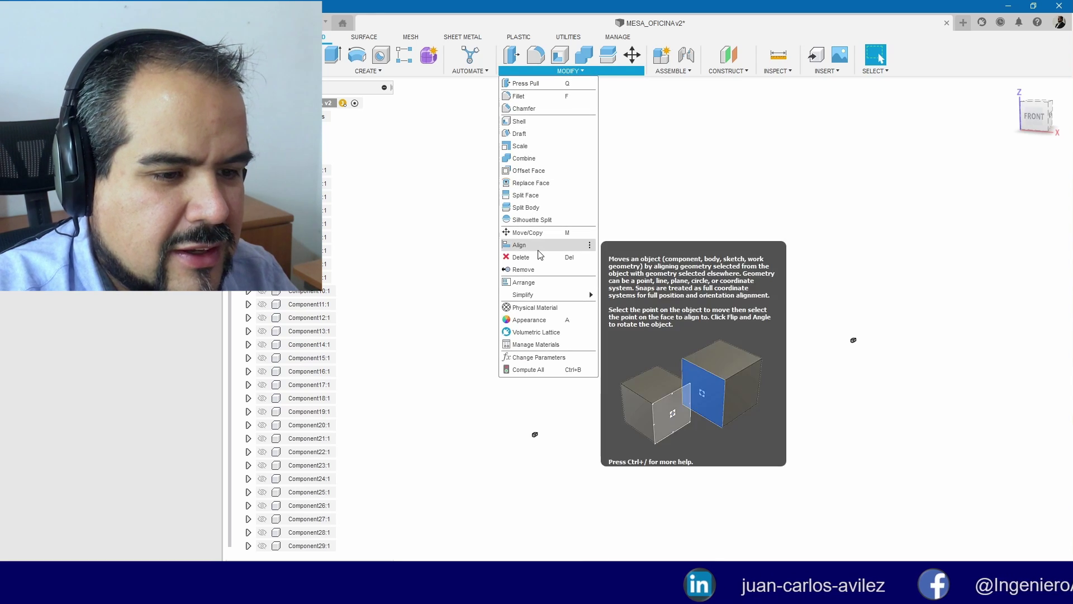
click(529, 320)
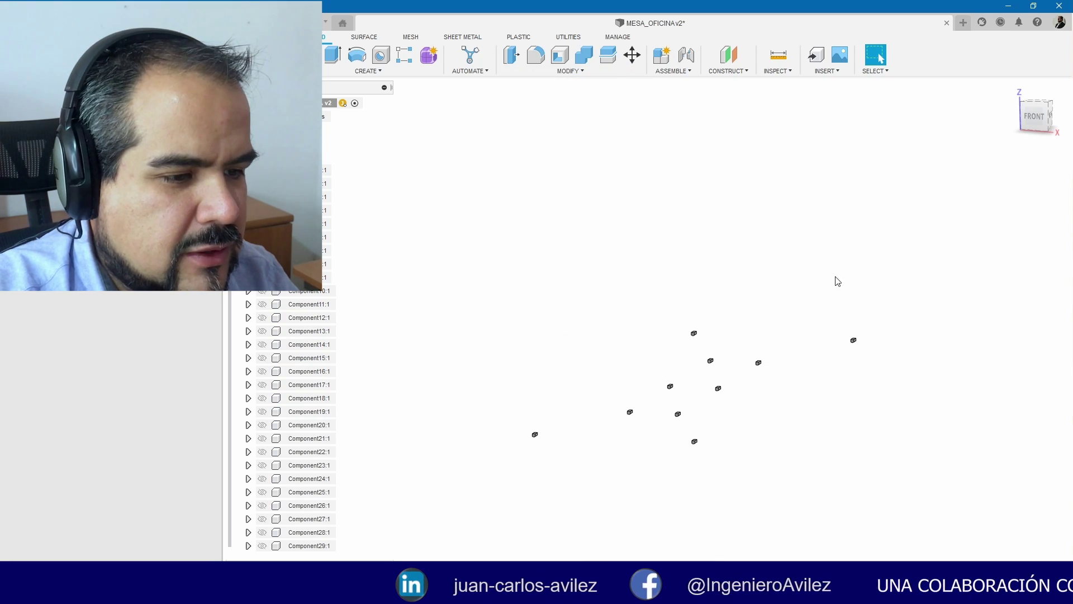
scroll(587, 201, up, 2)
middle_drag(498, 149, 570, 173)
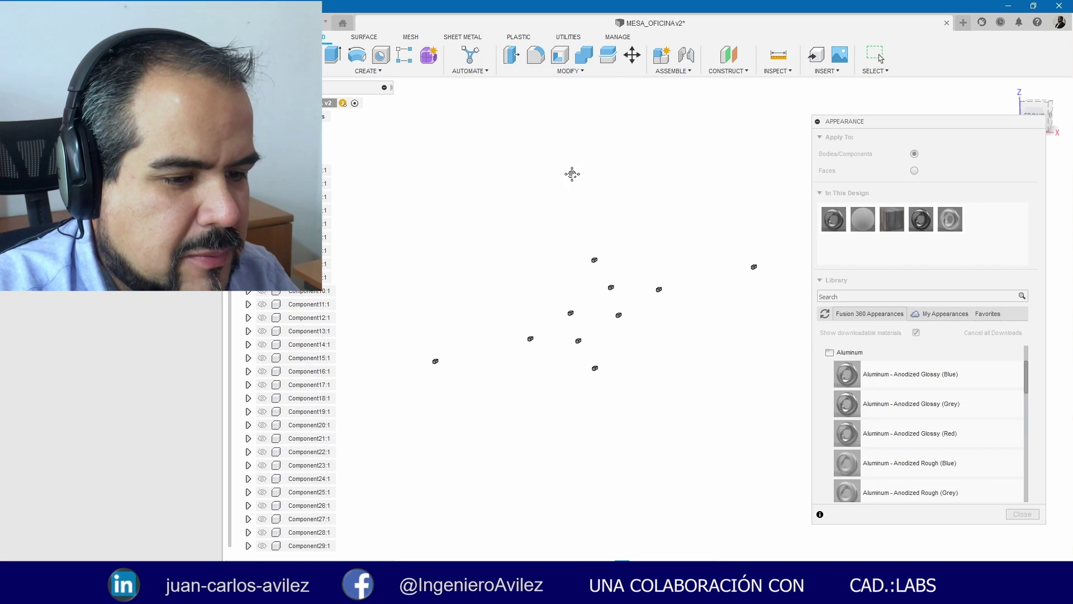
text(rubber)
mouse_move(951, 385)
mouse_down()
mouse_move(990, 241)
mouse_move(661, 267)
mouse_up()
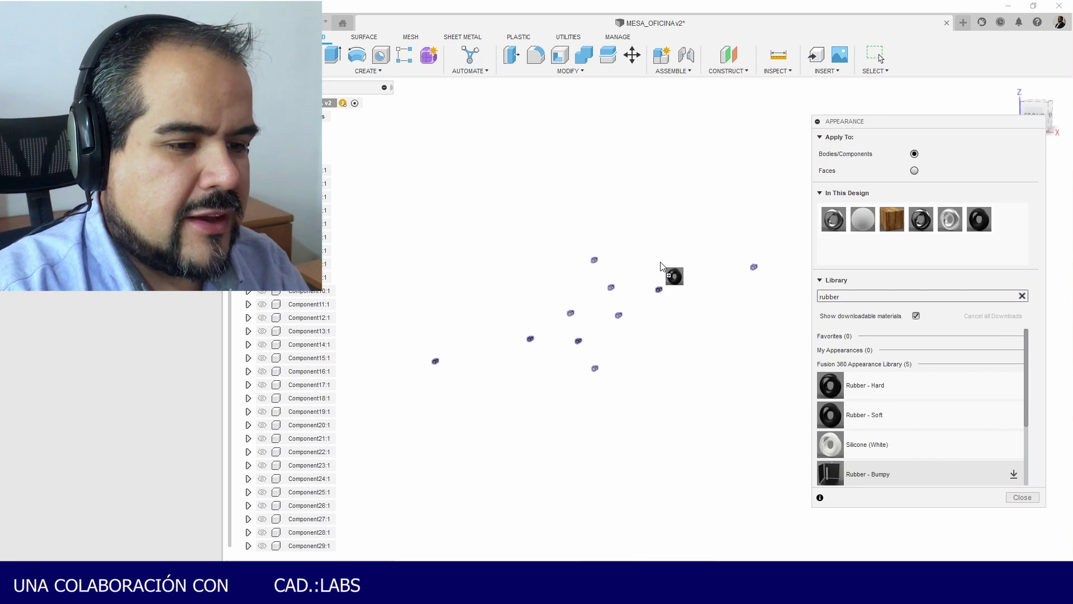
drag(505, 306, 621, 328)
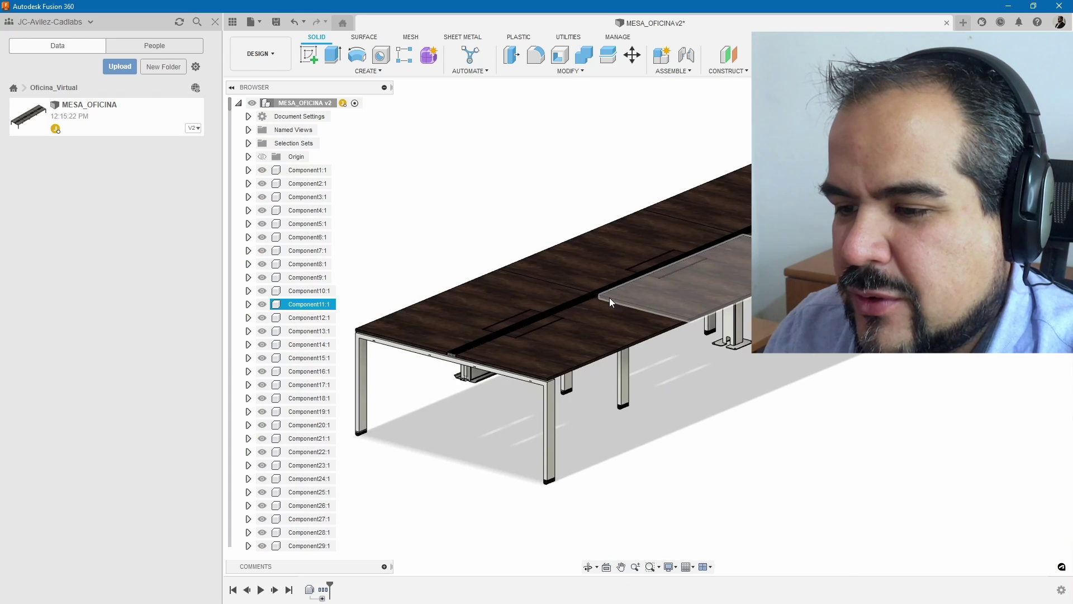
mouse_move(609, 297)
shift+middle_down()
mouse_move(671, 291)
mouse_move(652, 268)
shift+middle_up()
click(651, 267)
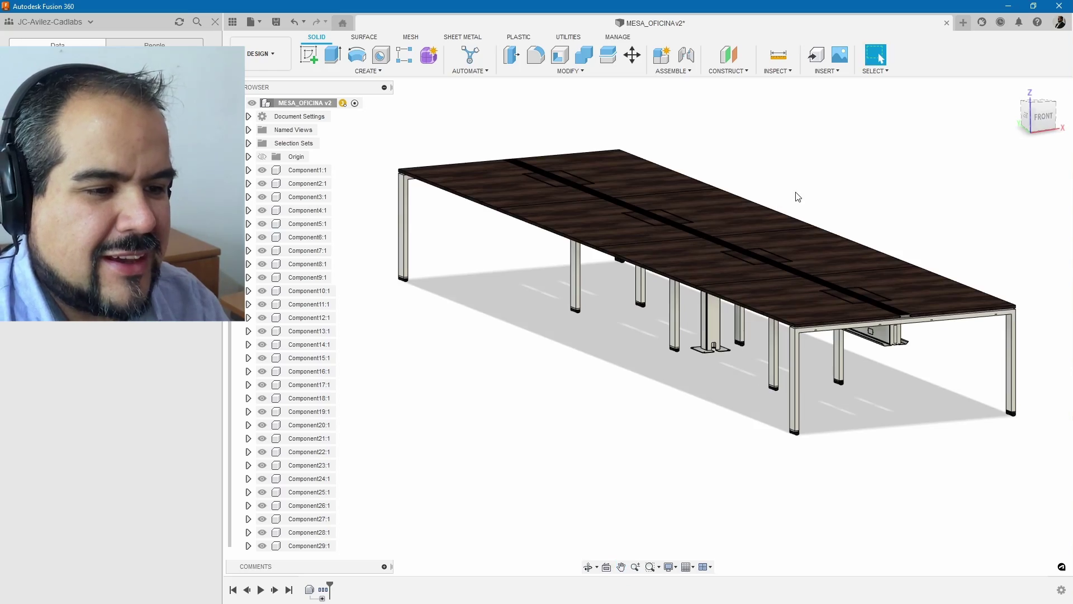
mouse_move(795, 196)
shift+middle_down()
mouse_move(793, 183)
mouse_move(796, 193)
shift+middle_up()
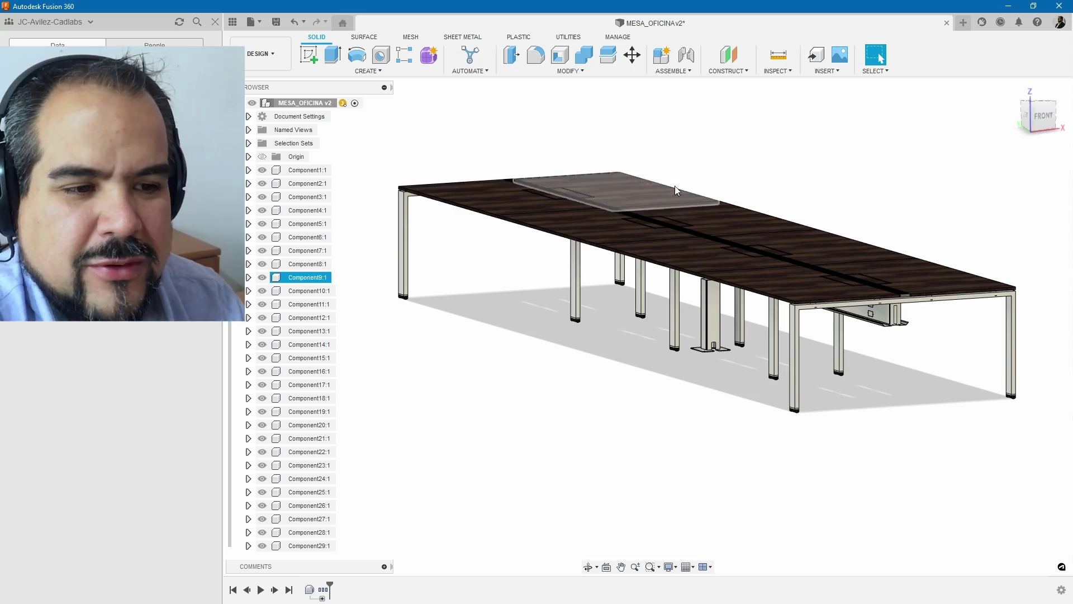
Step: Frame the furnished conference table in view and bring up the workspace list
shift+middle_drag(675, 190, 682, 195)
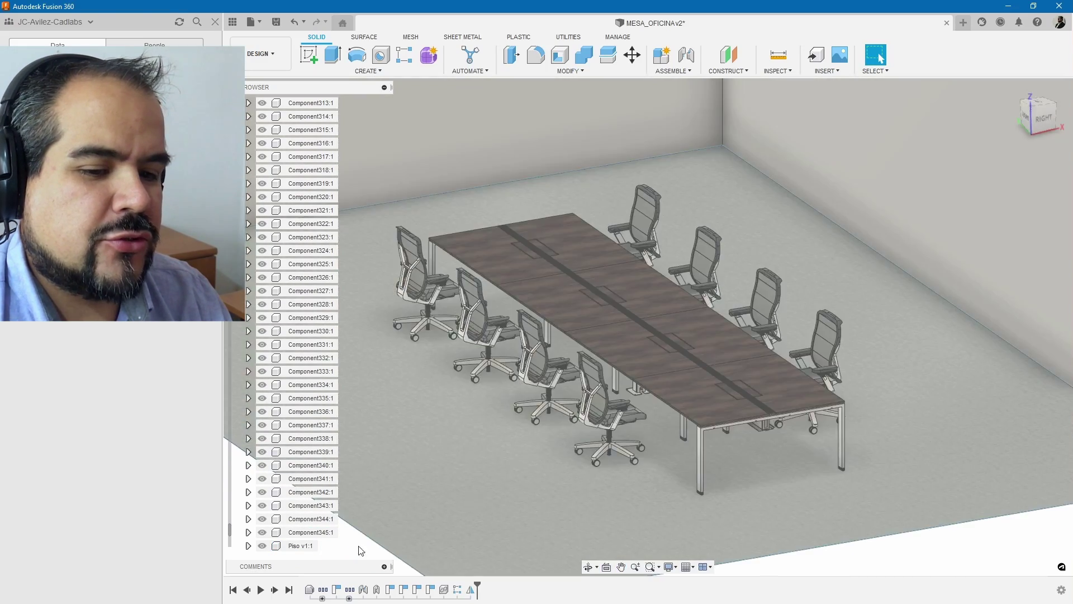
scroll(279, 456, down, 2)
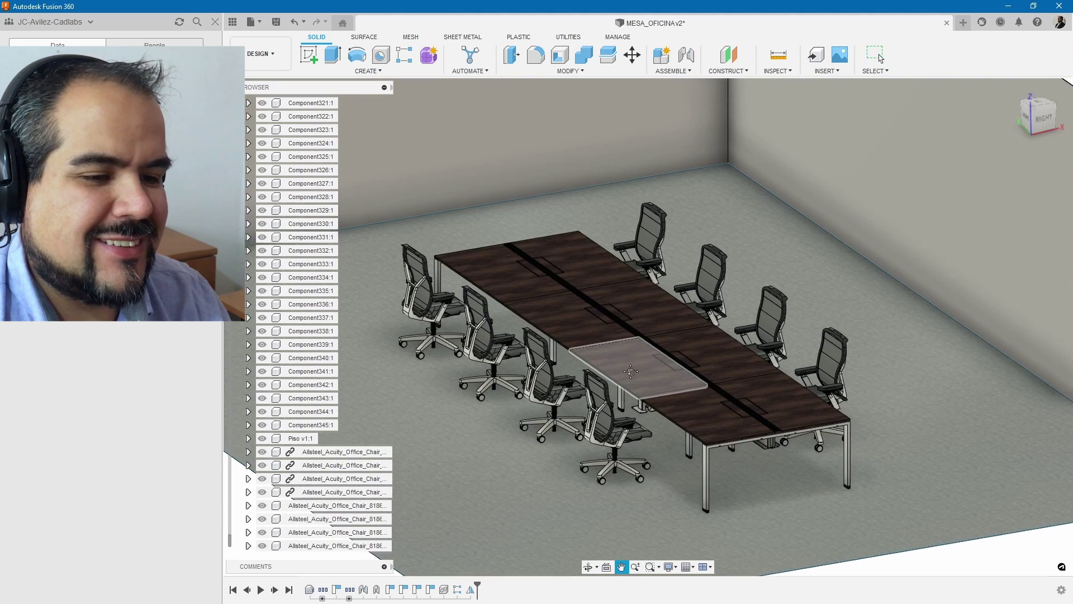
middle_drag(613, 381, 607, 448)
scroll(645, 373, down, 3)
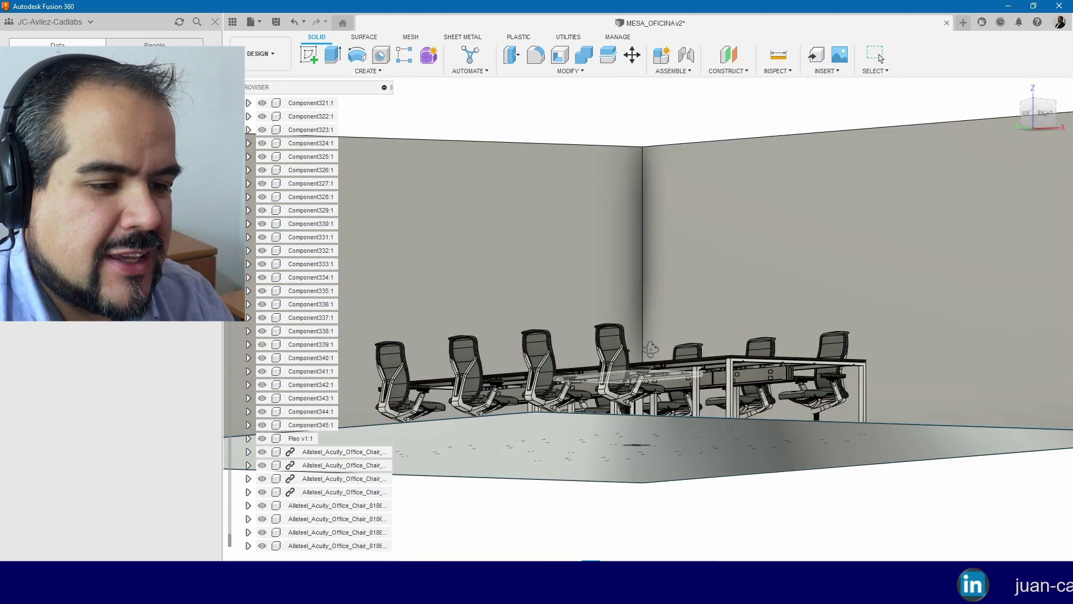
scroll(644, 371, up, 3)
scroll(637, 386, up, 3)
middle_drag(633, 396, 642, 282)
scroll(643, 283, down, 3)
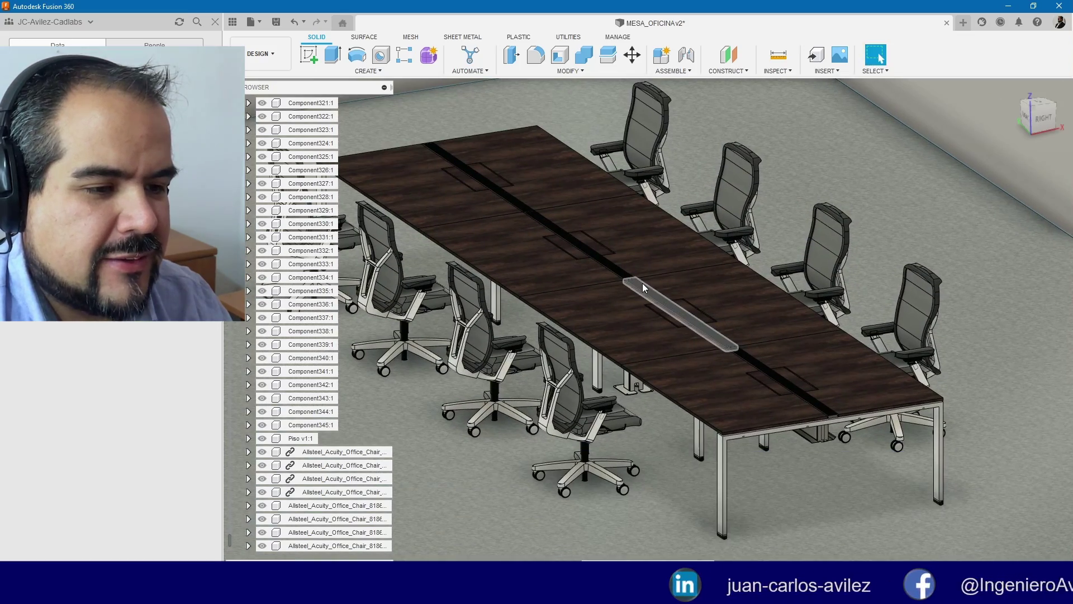
scroll(642, 283, up, 3)
scroll(642, 284, up, 2)
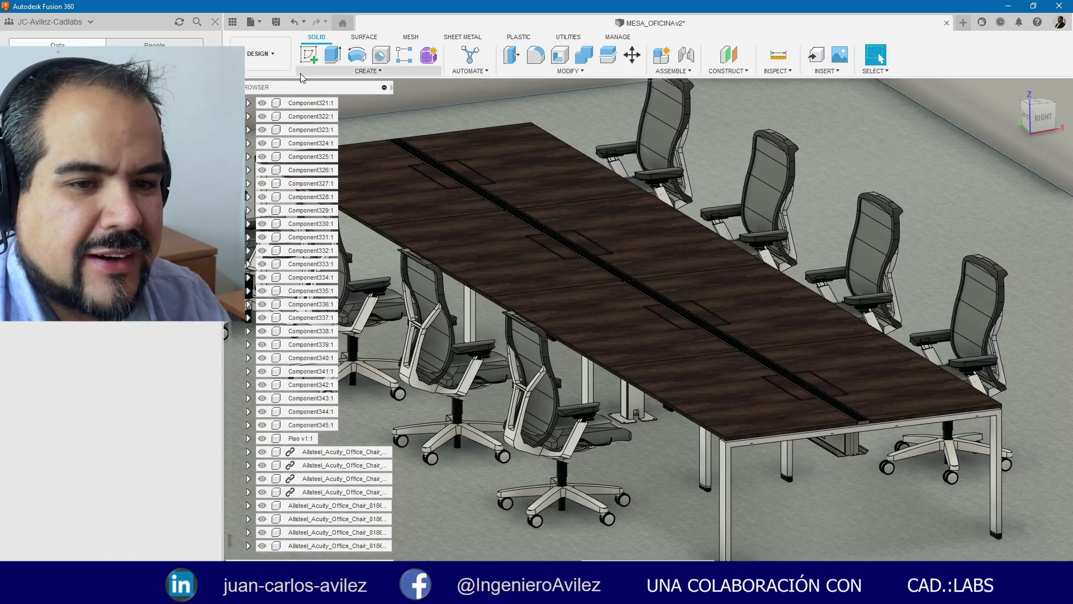
click(262, 53)
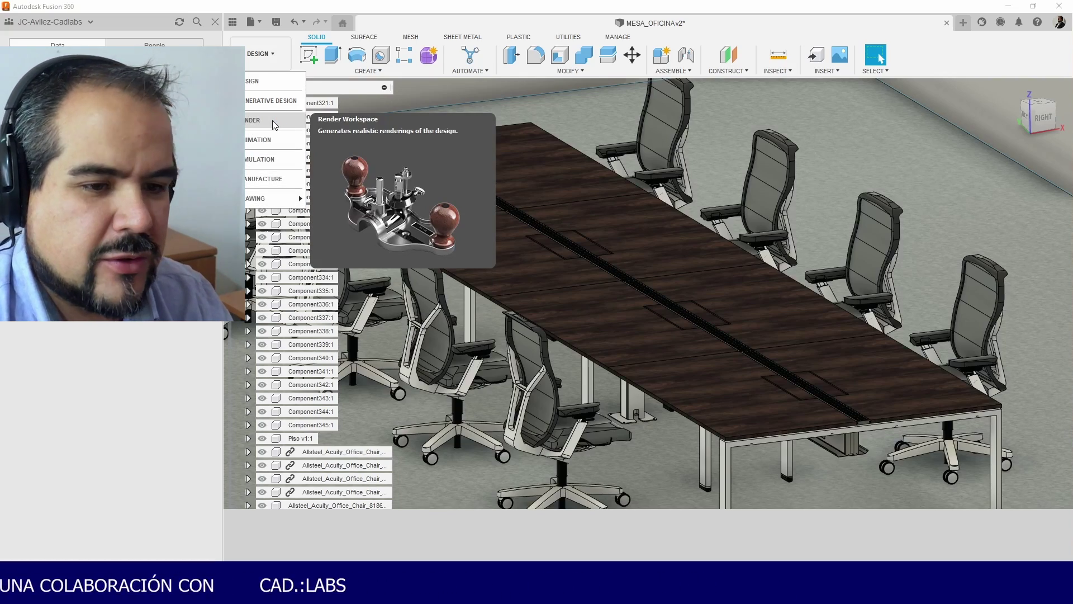
Step: Switch to the Render workspace, orbit to a low close view along the table, and start an in-canvas render
click(273, 119)
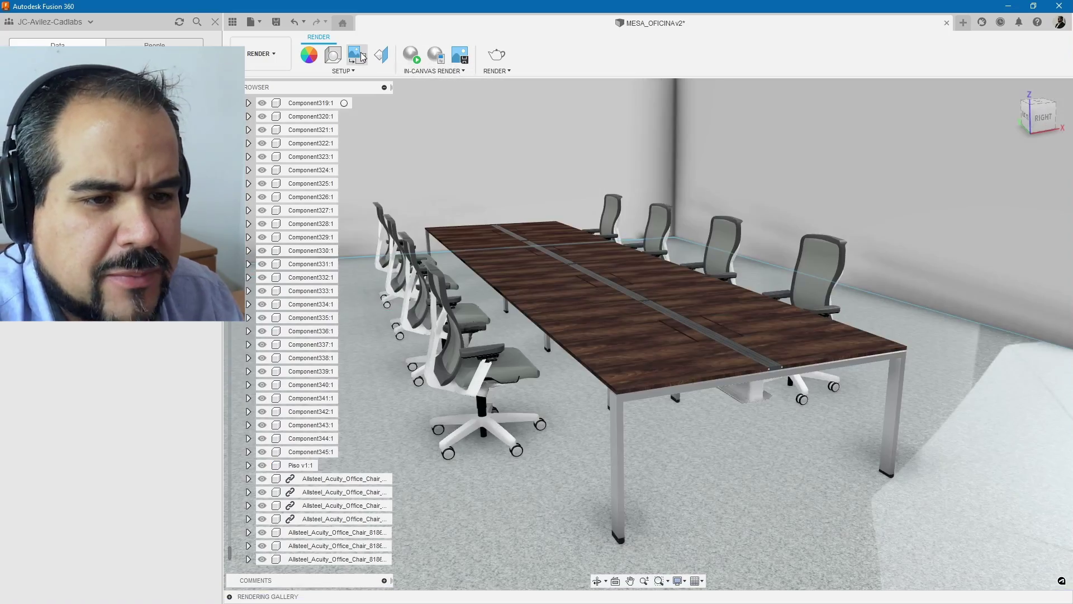
mouse_move(559, 325)
shift+middle_down()
mouse_move(630, 324)
mouse_move(669, 337)
mouse_move(628, 69)
shift+middle_up()
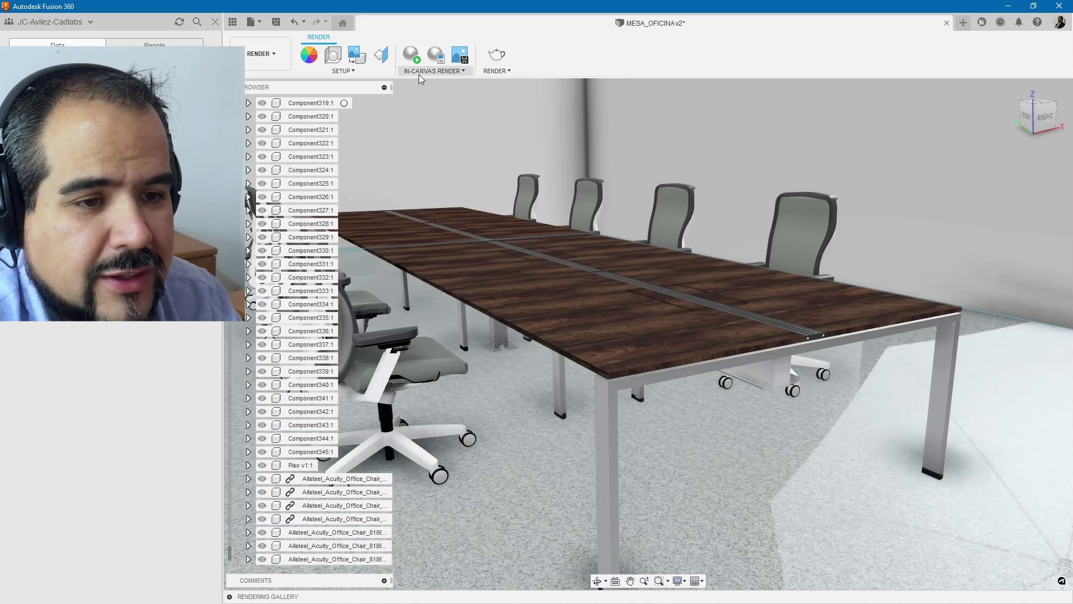
mouse_move(588, 224)
shift+middle_down()
mouse_move(706, 373)
mouse_move(628, 360)
shift+middle_up()
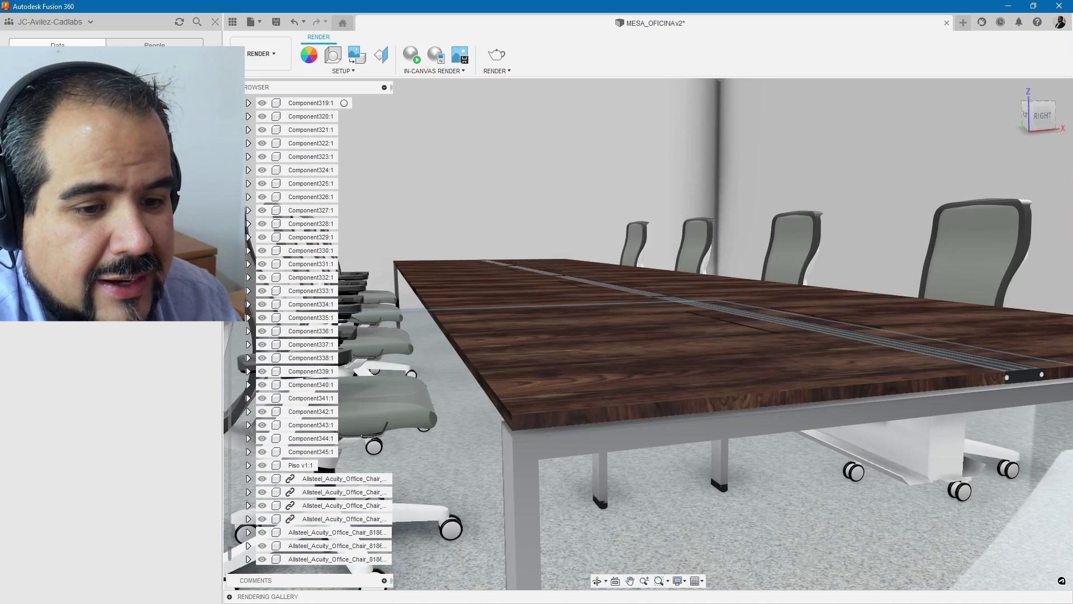
click(416, 56)
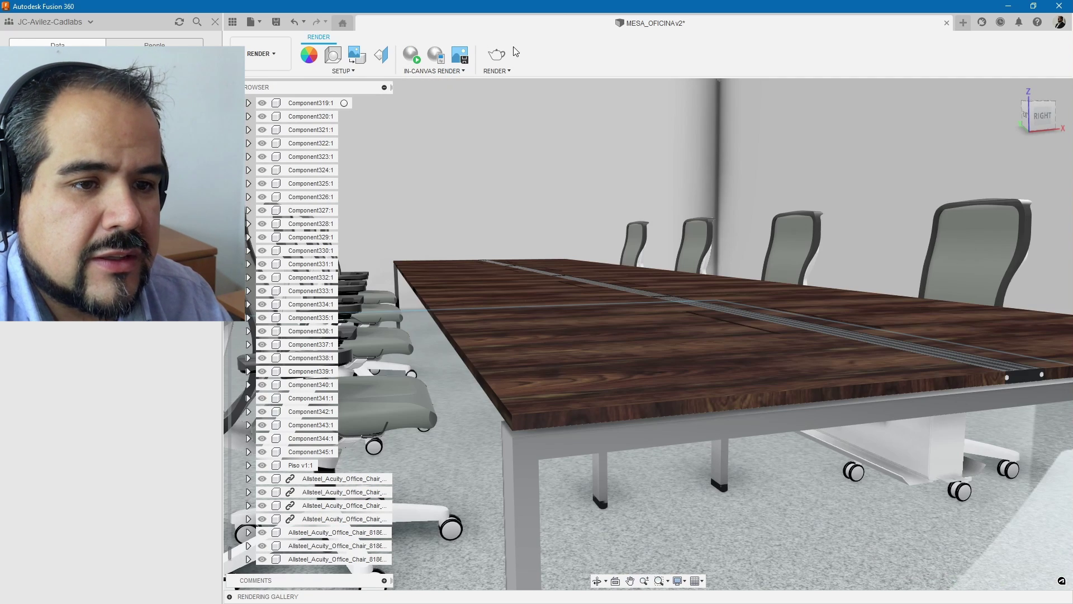
click(500, 55)
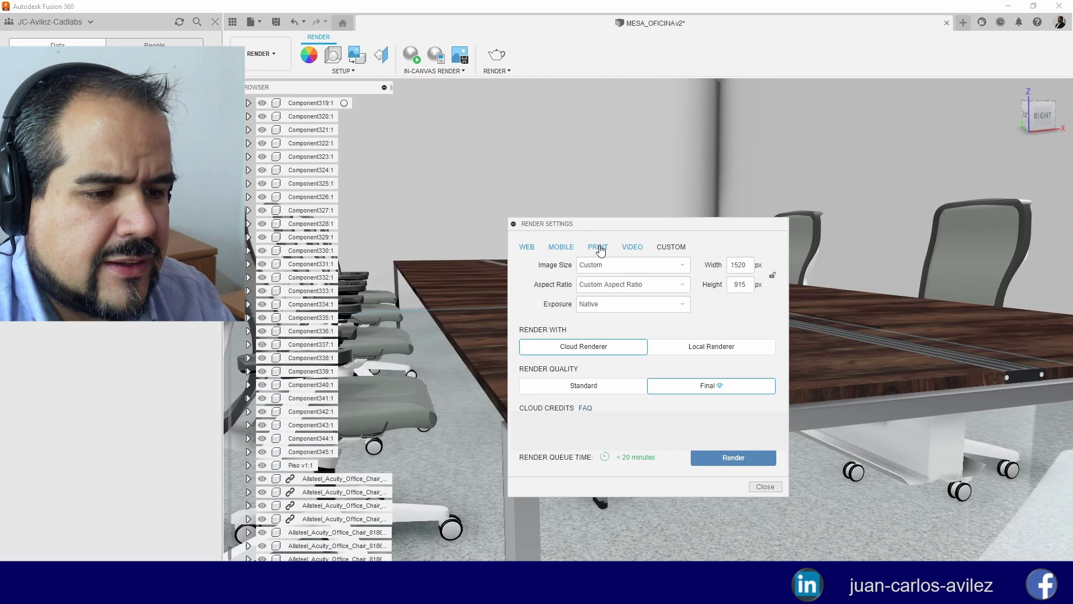
Step: Submit a Final-quality cloud render using the 8.5x11" 300PPI print preset
click(598, 249)
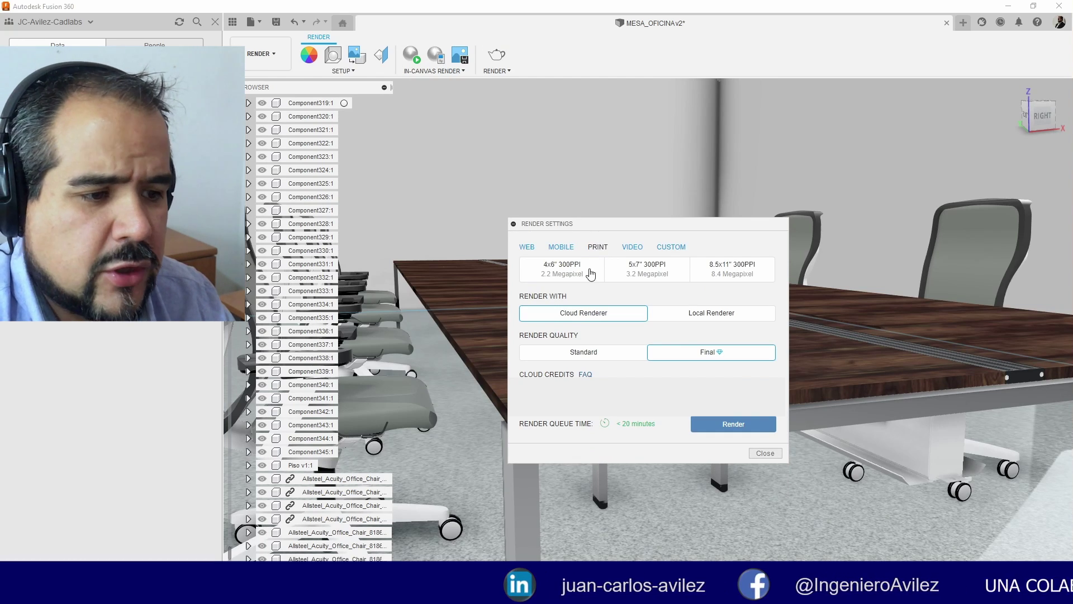
click(759, 270)
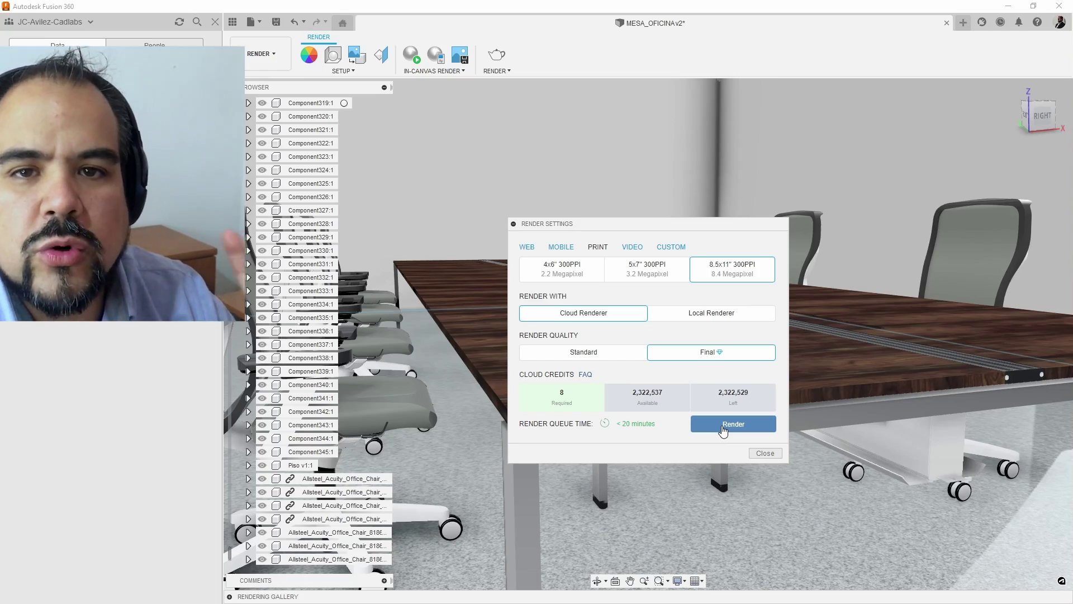
click(765, 452)
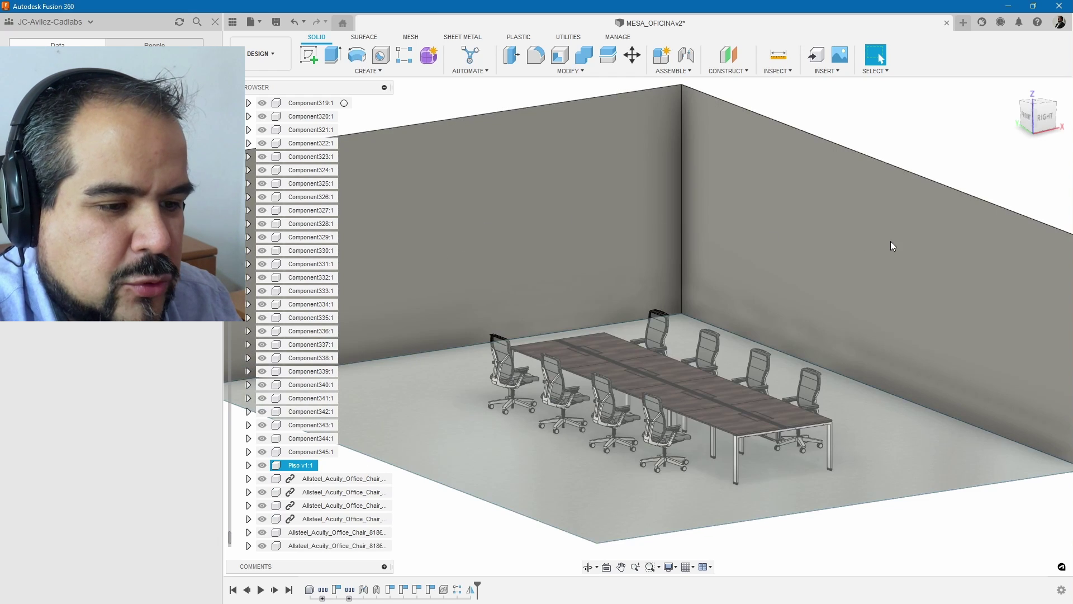
Step: Hide the Piso floor and walls so only the table and chairs remain, and zoom in on them
click(957, 525)
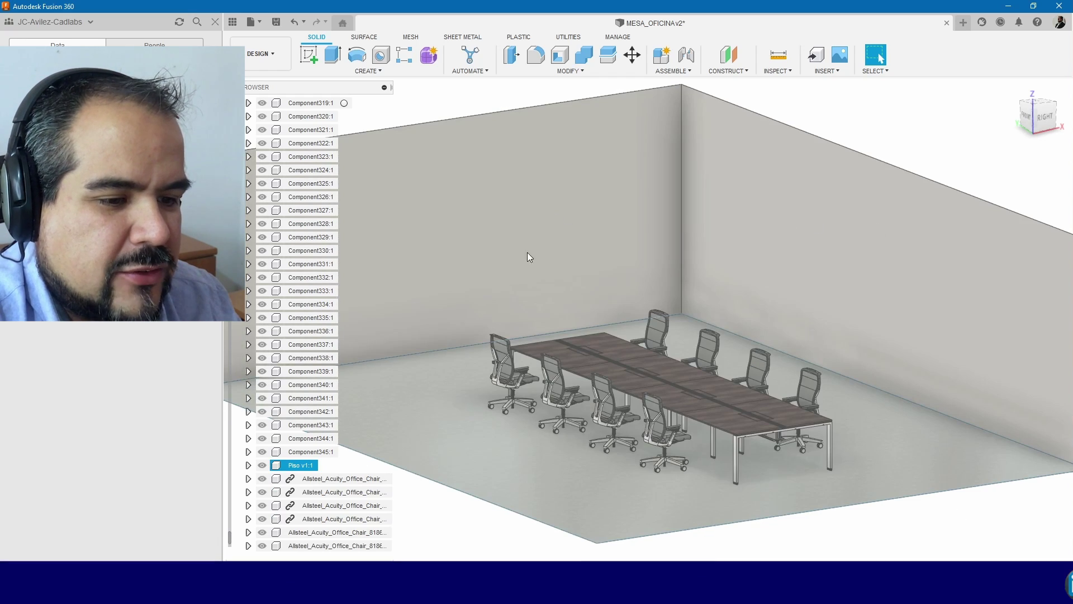
key(Delete)
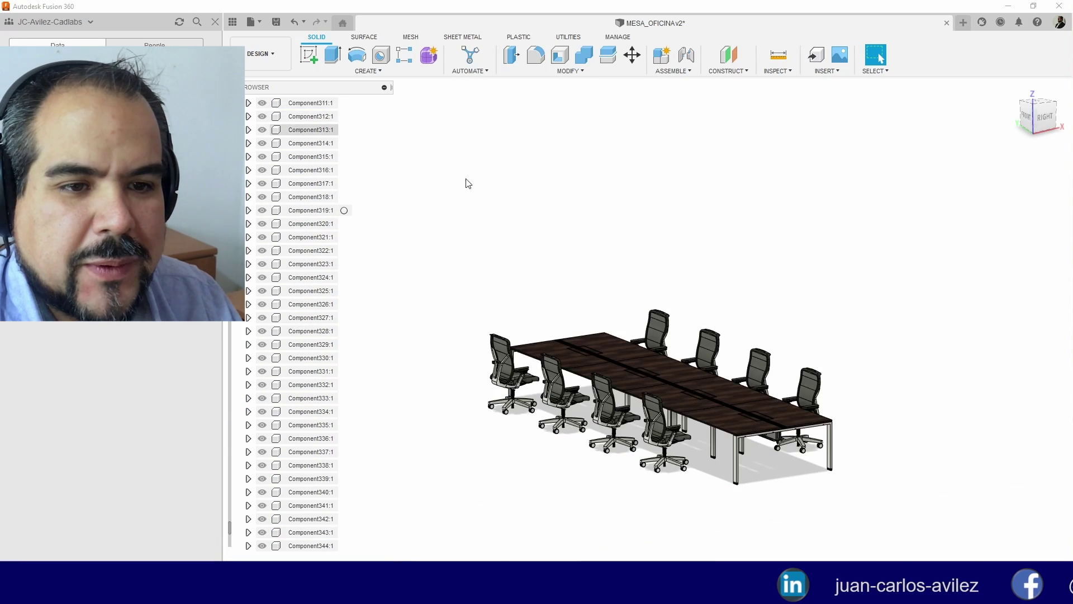
click(491, 194)
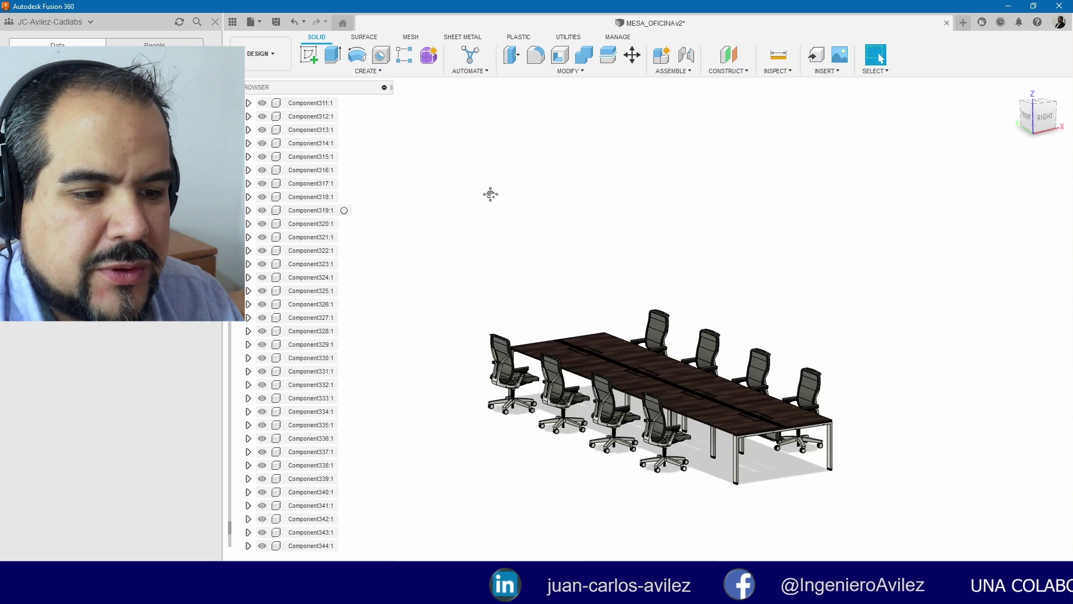
scroll(491, 194, up, 3)
scroll(496, 201, up, 3)
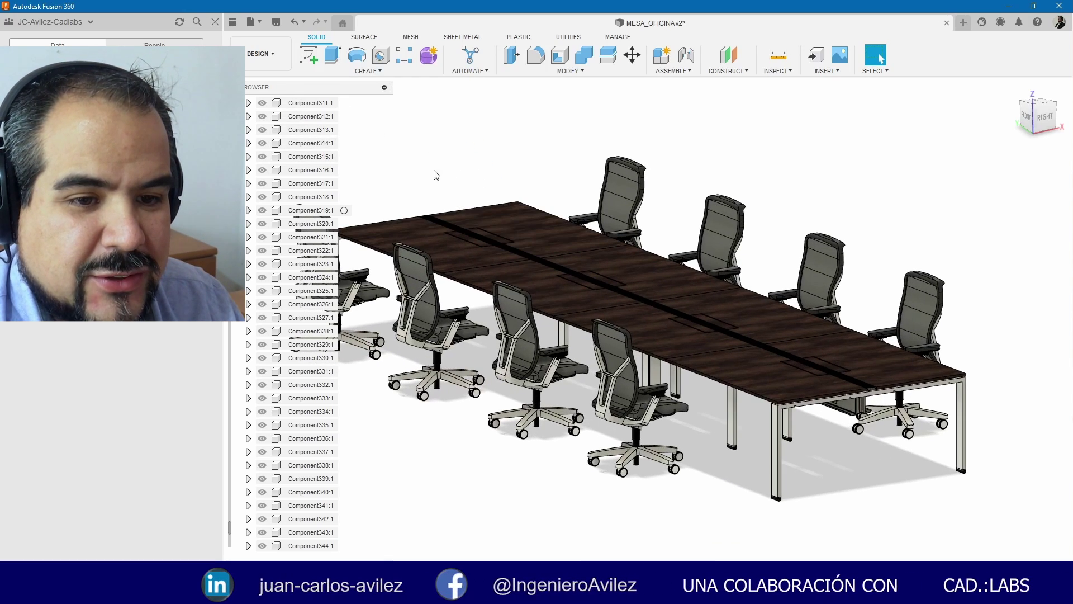
click(251, 22)
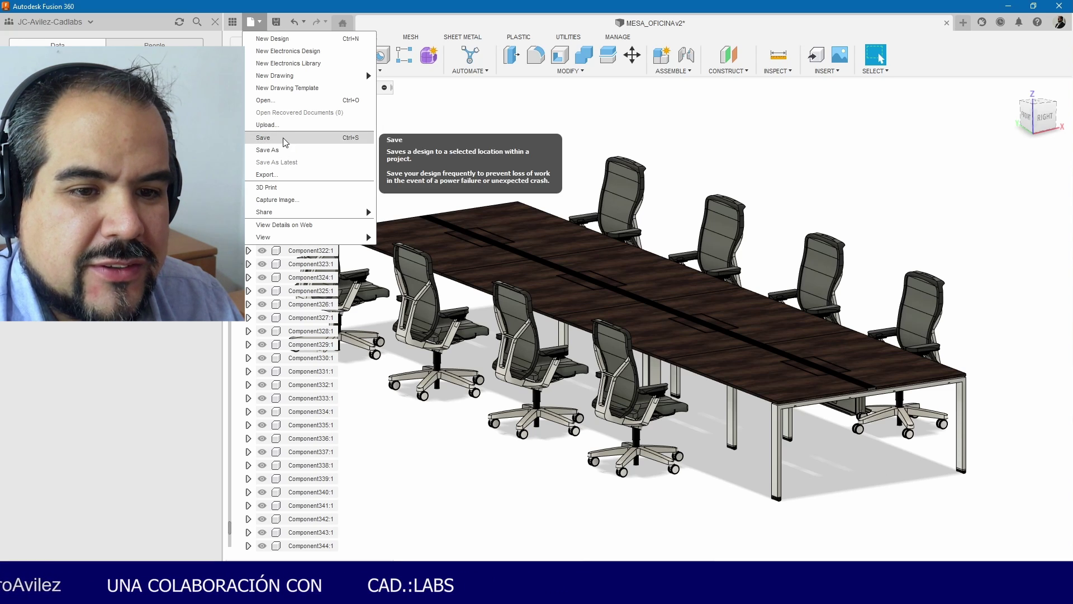
Step: Export the table-and-chairs design as a USD Files (*.usdz) file
click(316, 176)
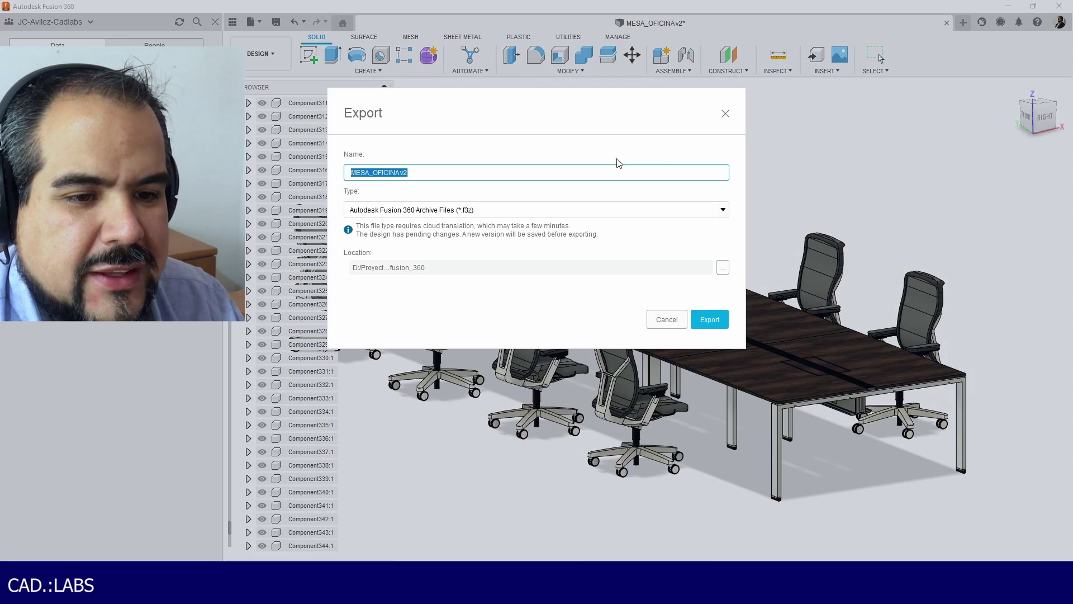
click(599, 212)
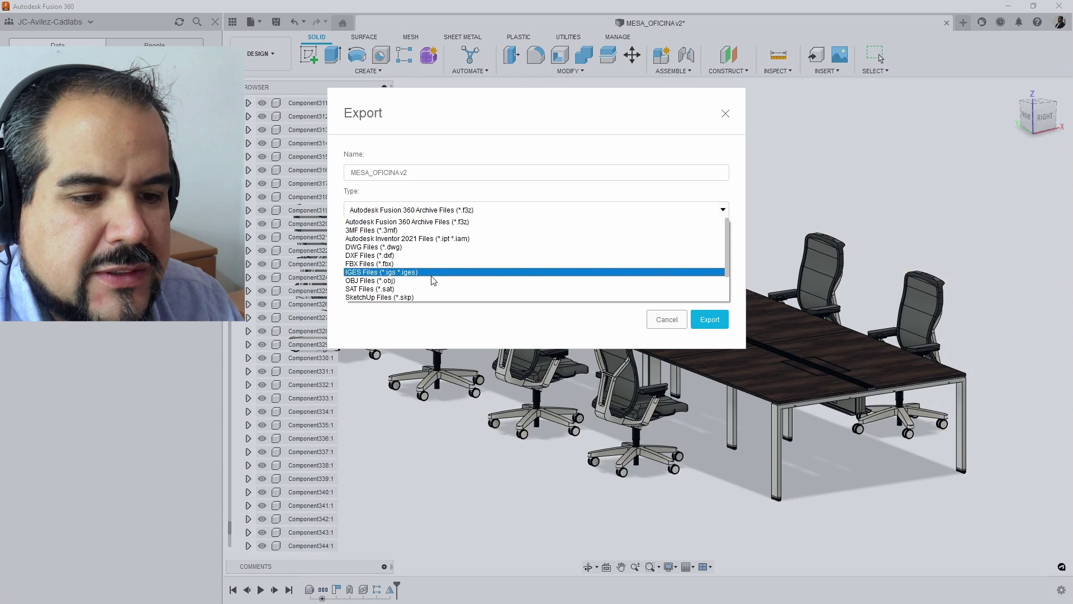
click(411, 298)
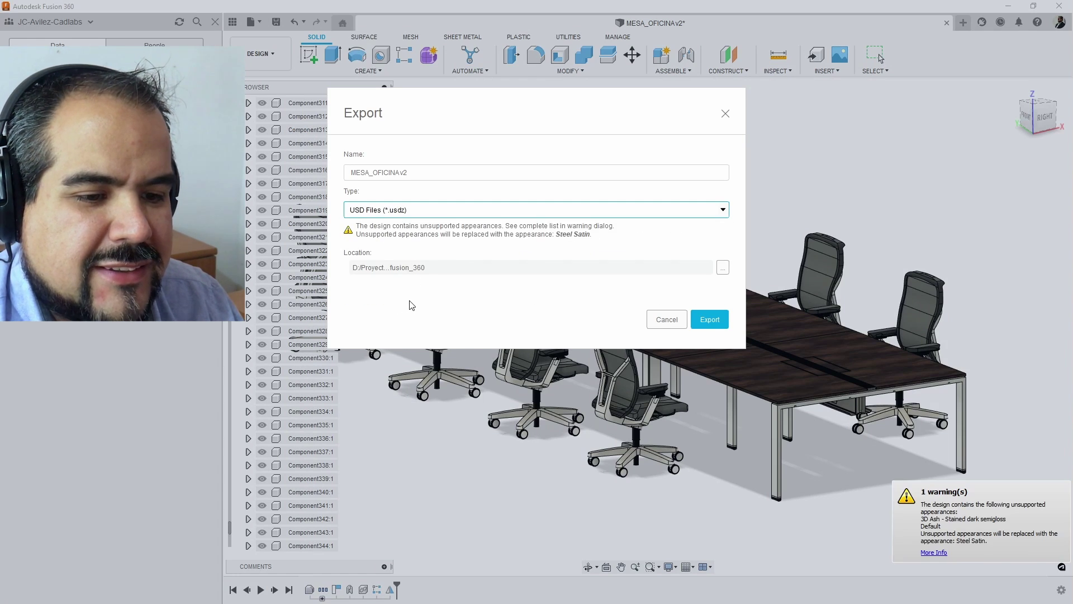
click(720, 321)
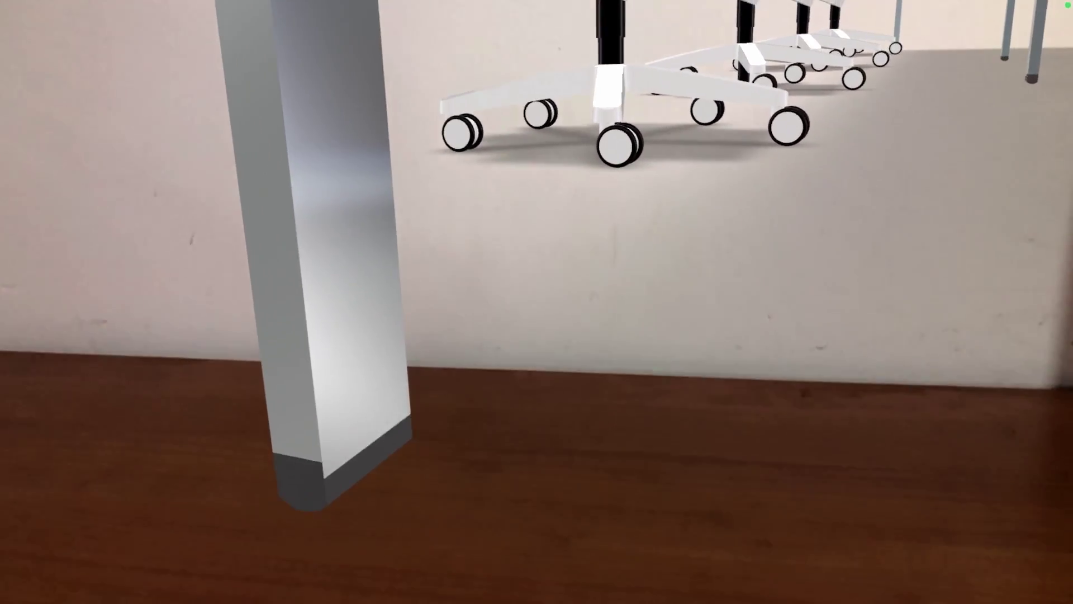
Step: Scale the AR table model down from 41% so the whole table and chairs fit on the desk
scroll(536, 302, down, 5)
scroll(537, 302, down, 5)
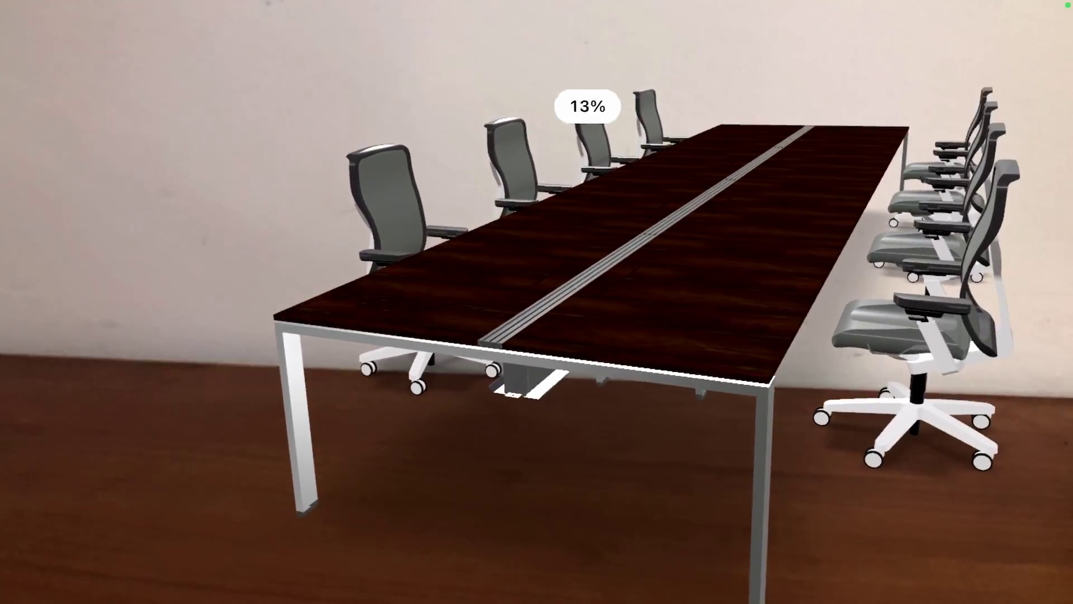
scroll(537, 302, down, 3)
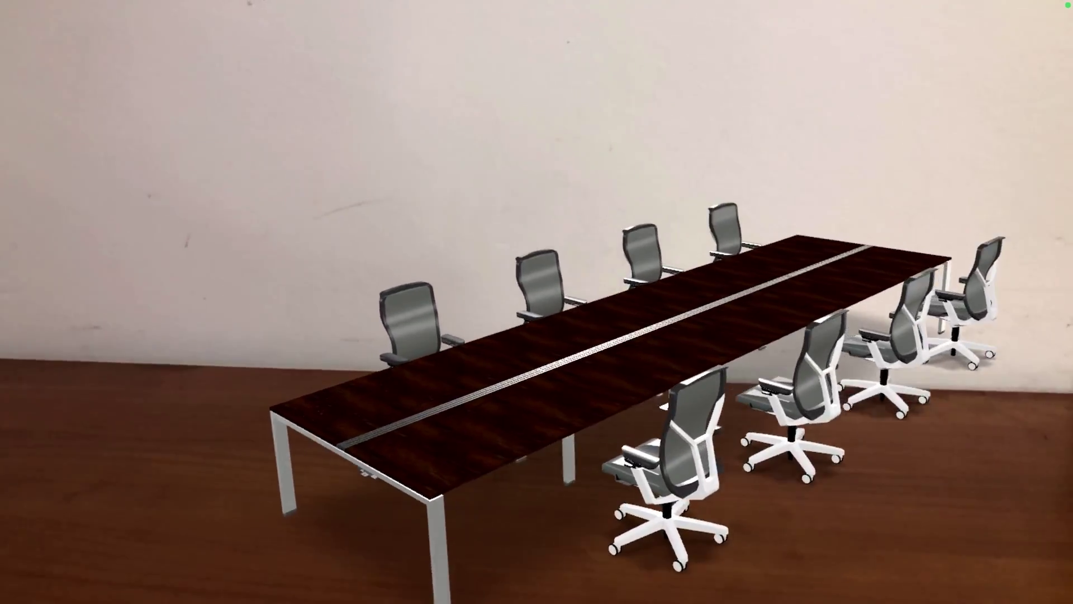